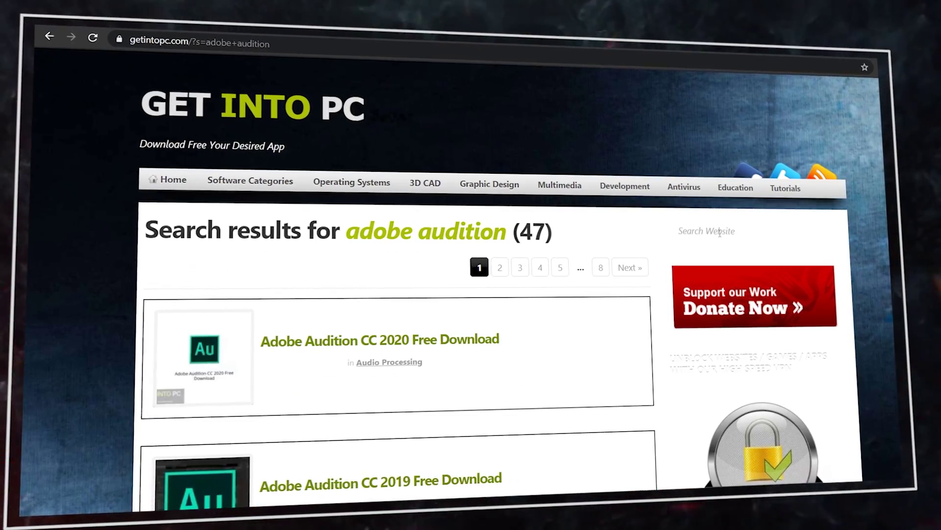
# - Open the Adobe Audition CC 2020 download page from the search results and look through its overview and technical setup details
pyautogui.scroll(-3, 496, 362)
pyautogui.scroll(3, 492, 362)
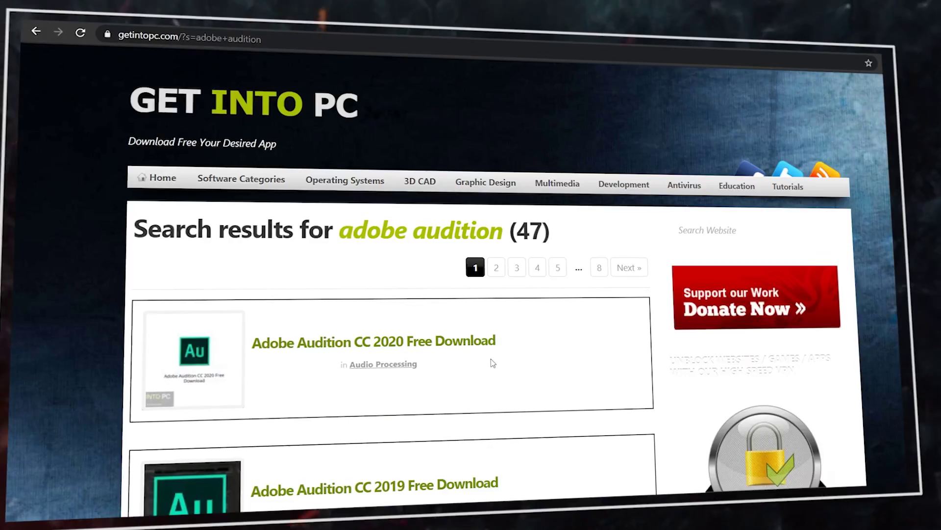
pyautogui.click(336, 354)
pyautogui.scroll(-10, 445, 422)
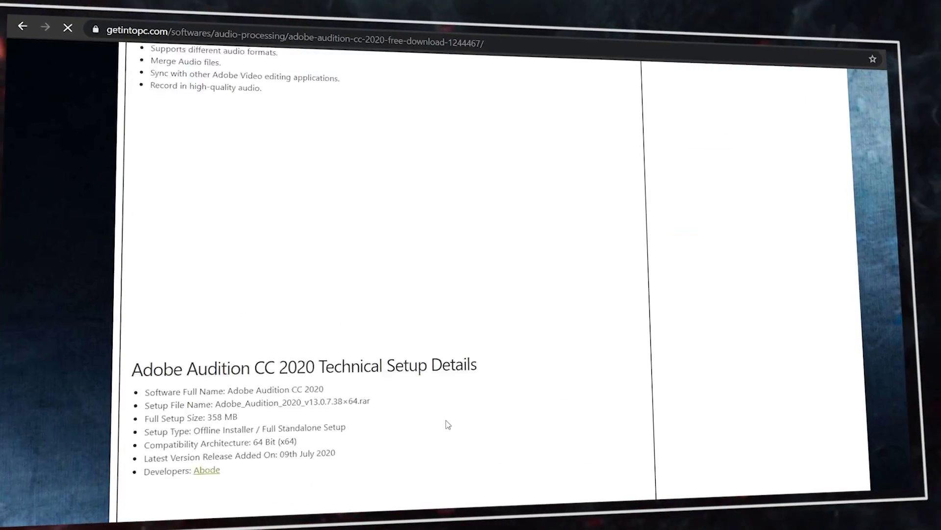
pyautogui.scroll(6, 444, 421)
pyautogui.scroll(8, 443, 421)
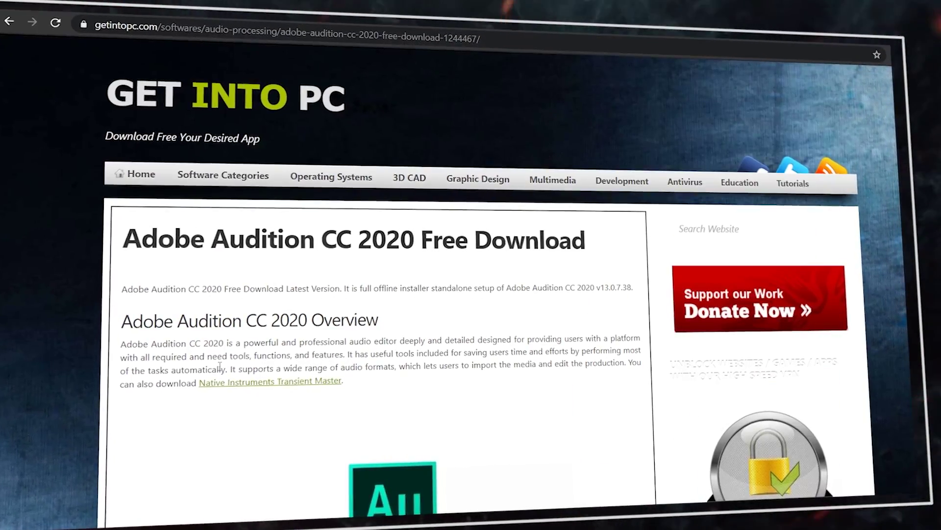
pyautogui.scroll(-15, 216, 366)
pyautogui.scroll(15, 216, 371)
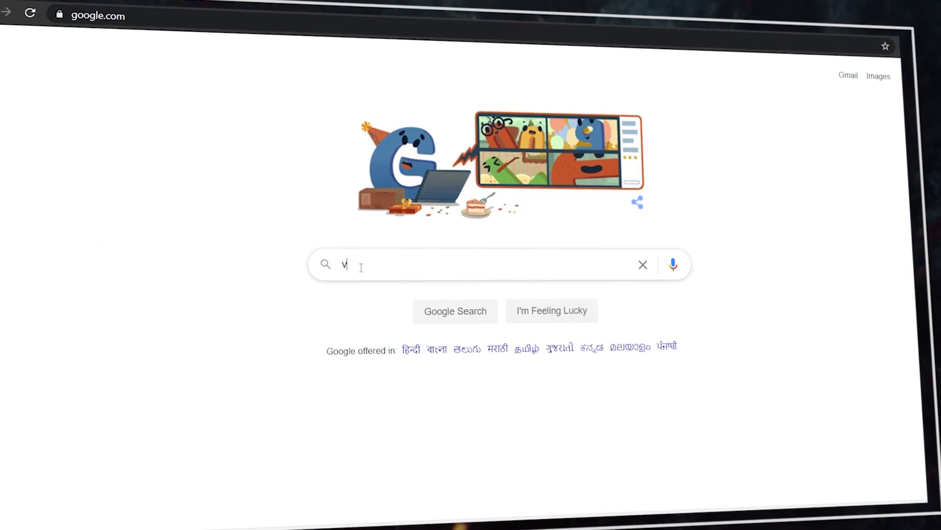
# - Search Google for "virtual audio cable" and open the VB-Audio Virtual Cable result
pyautogui.write('irtual ')
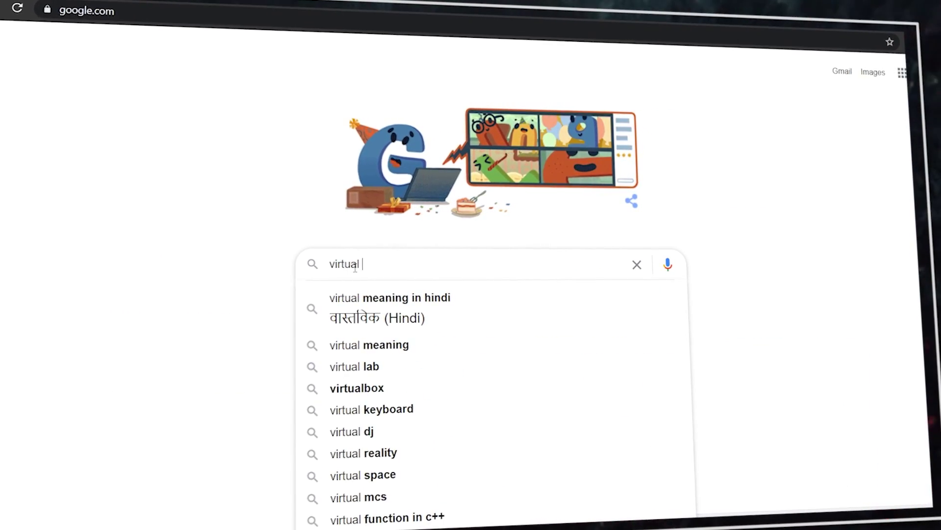
pyautogui.write('audio cab')
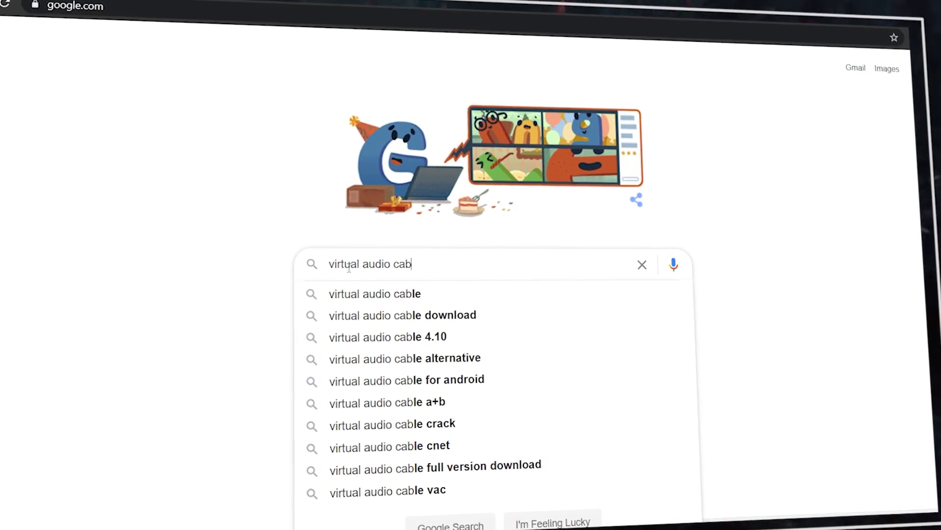
pyautogui.write('le')
pyautogui.press('Return')
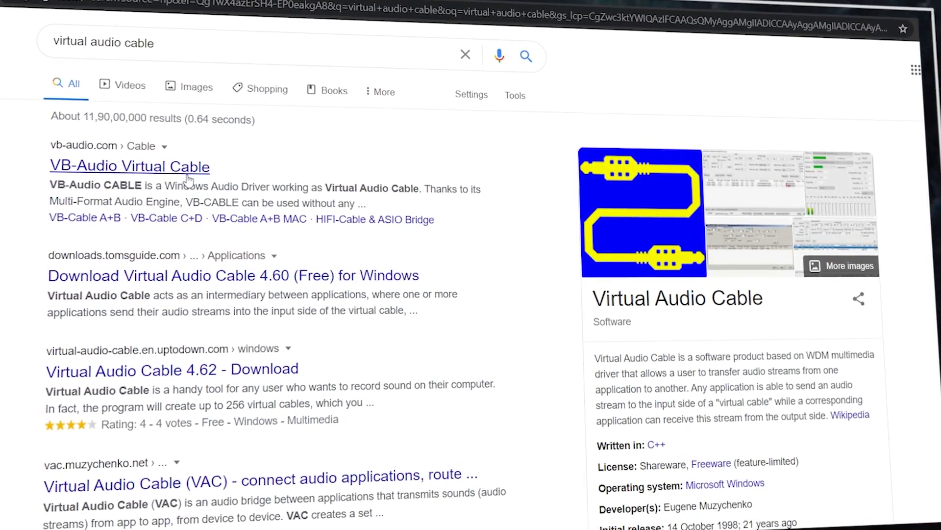
pyautogui.click(188, 182)
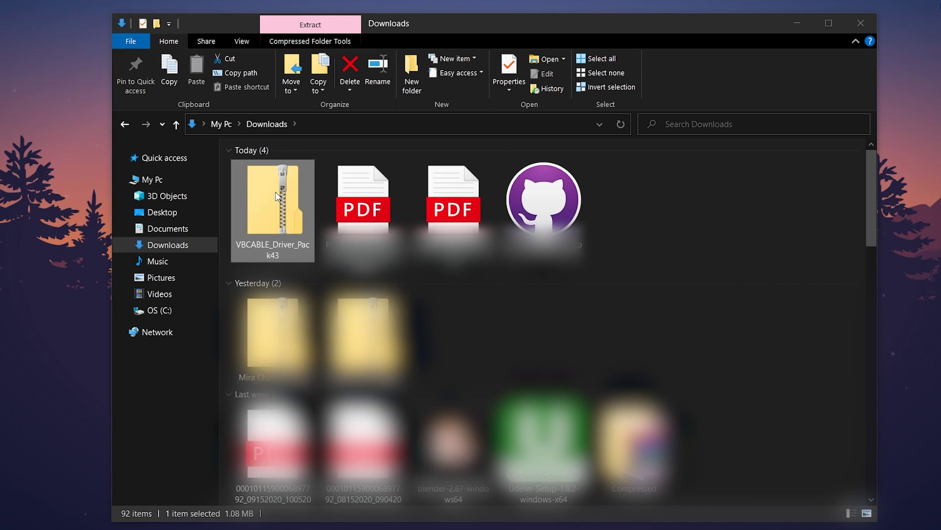
# - Extract the VBCABLE_Driver_Pack43 archive into its own folder in Downloads
pyautogui.rightClick(276, 194)
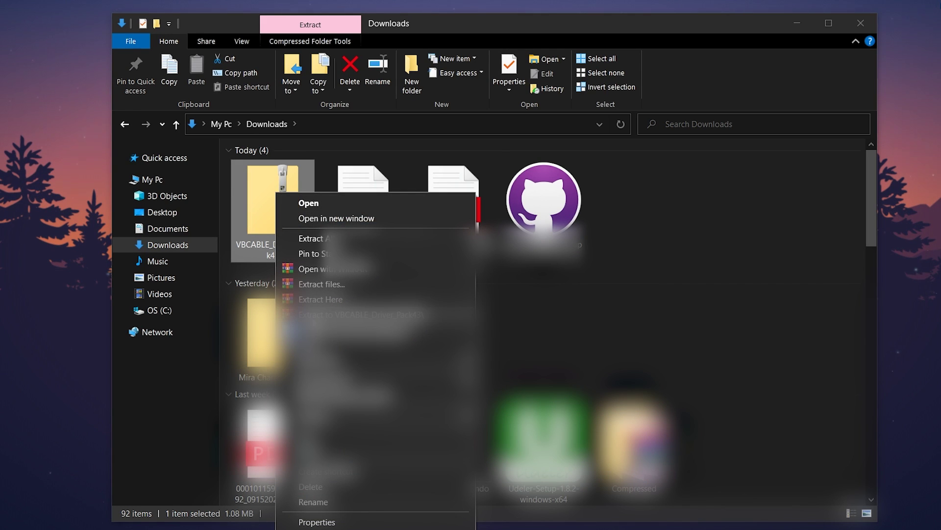
pyautogui.click(485, 304)
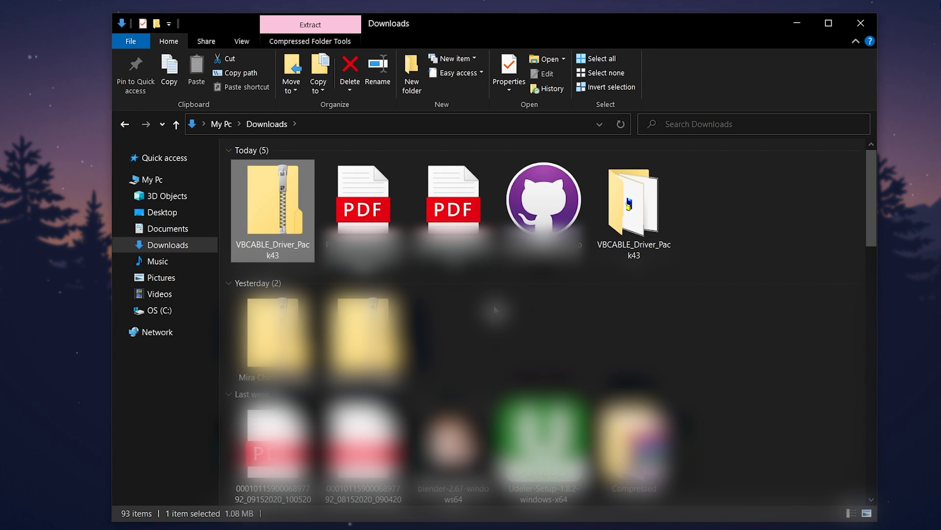
pyautogui.click(848, 226)
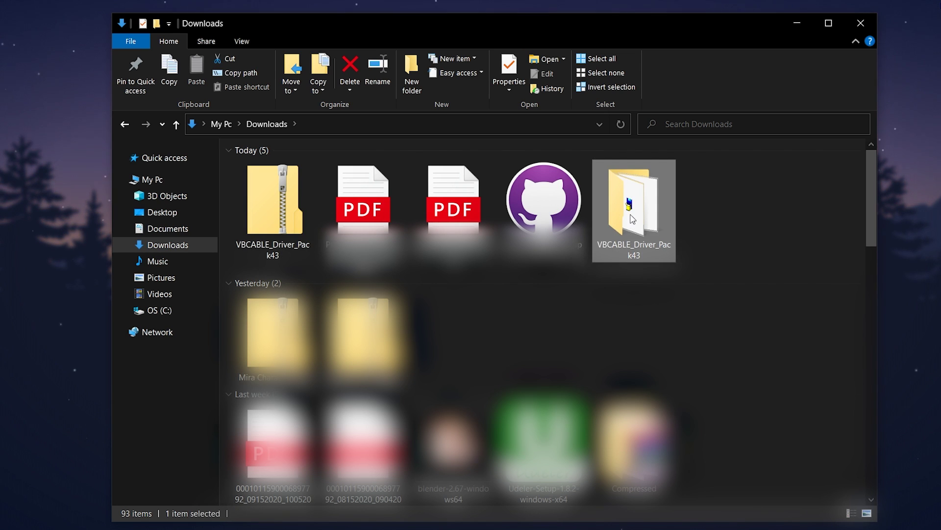
# - Run VBCABLE_Setup_x64 from the extracted VBCABLE_Driver_Pack43 folder as administrator and install the virtual cable driver
pyautogui.doubleClick(630, 214)
pyautogui.scroll(-2, 698, 251)
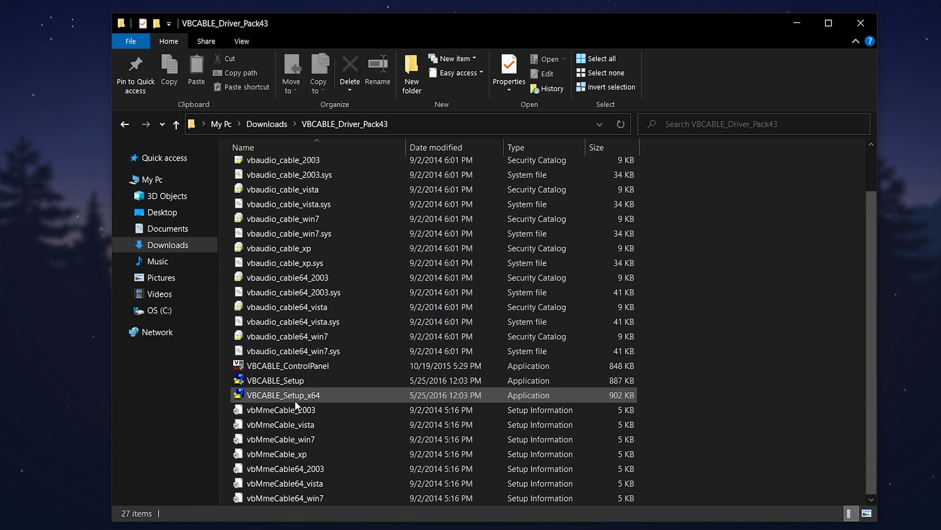
pyautogui.click(296, 398)
pyautogui.rightClick(295, 398)
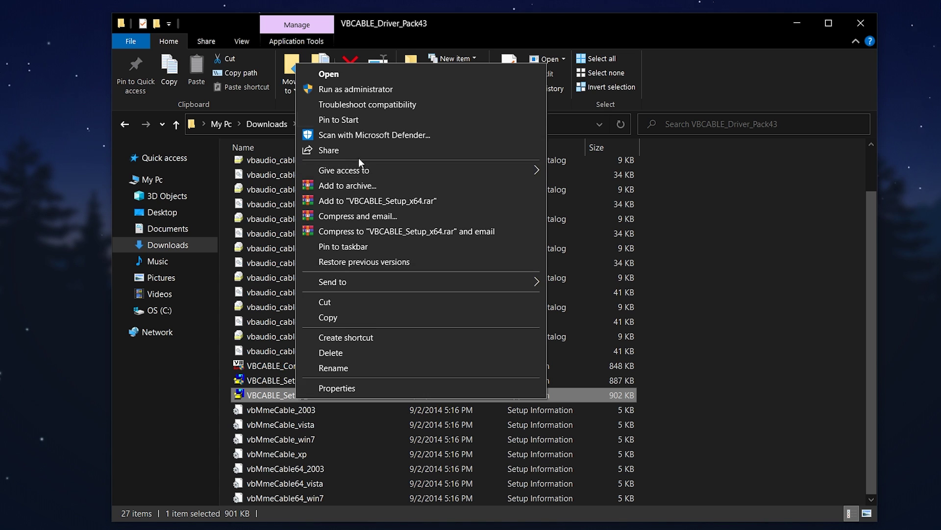
pyautogui.click(400, 88)
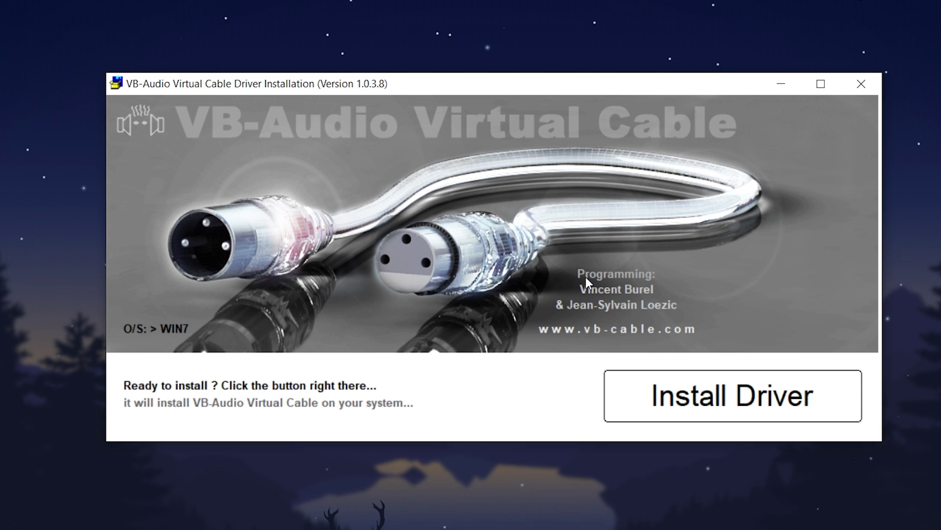
pyautogui.click(654, 378)
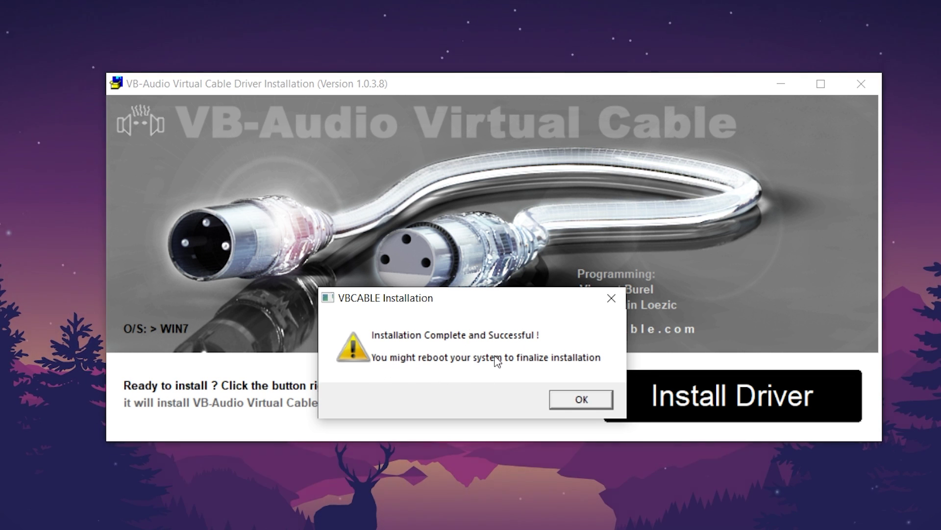
pyautogui.click(578, 398)
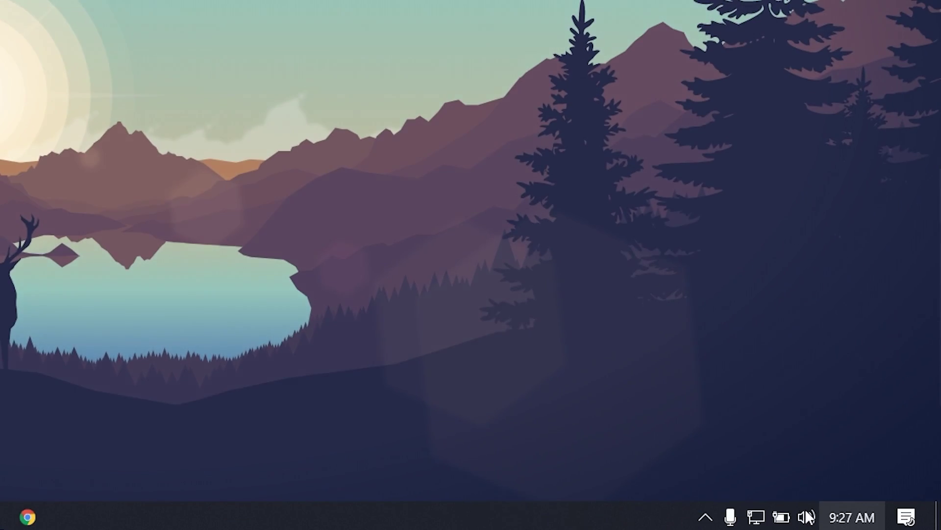
# - Open the Windows Sound dialog and check the recording and playback device lists for the VB-Audio Virtual Cable
pyautogui.rightClick(804, 514)
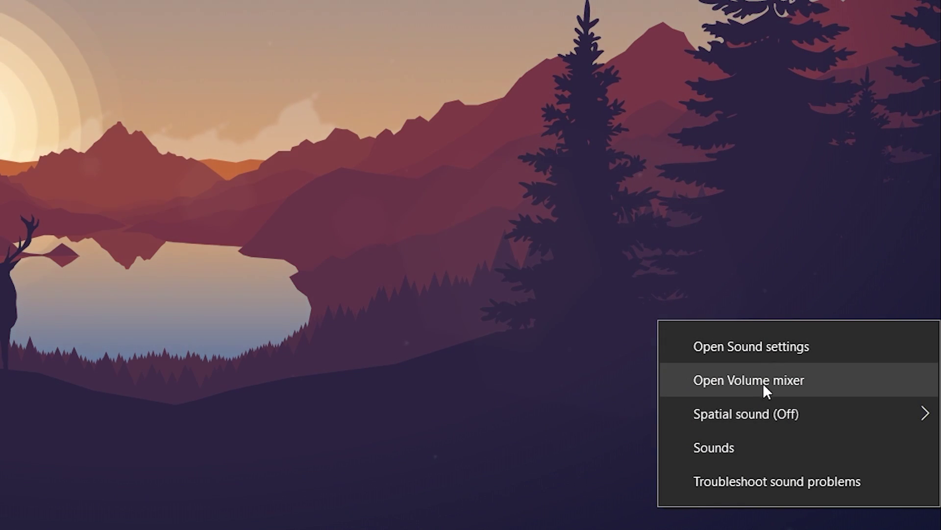
pyautogui.click(764, 449)
pyautogui.click(112, 86)
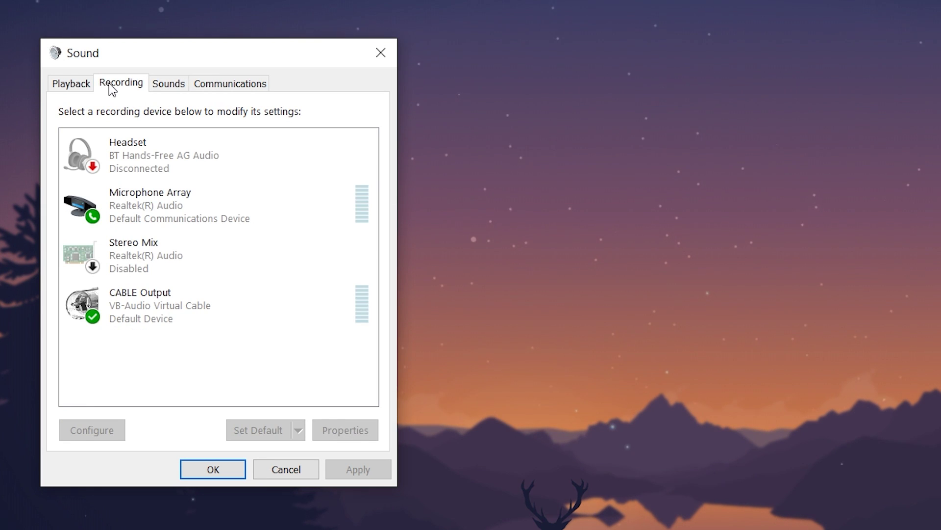
pyautogui.click(77, 84)
pyautogui.scroll(-3, 283, 201)
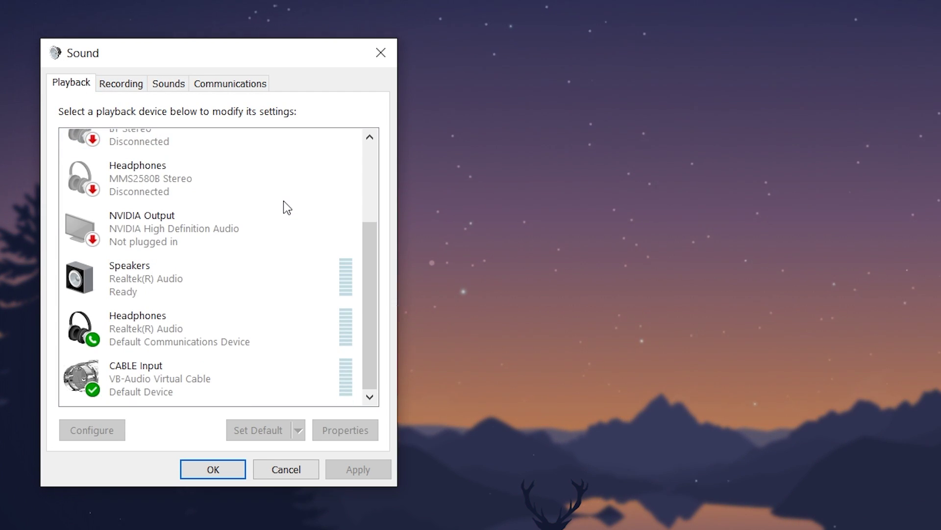
# - Set the Microphone Array recording device's default format to 2 channel, 16 bit, 48000 Hz (DVD Quality) and apply it
pyautogui.click(118, 82)
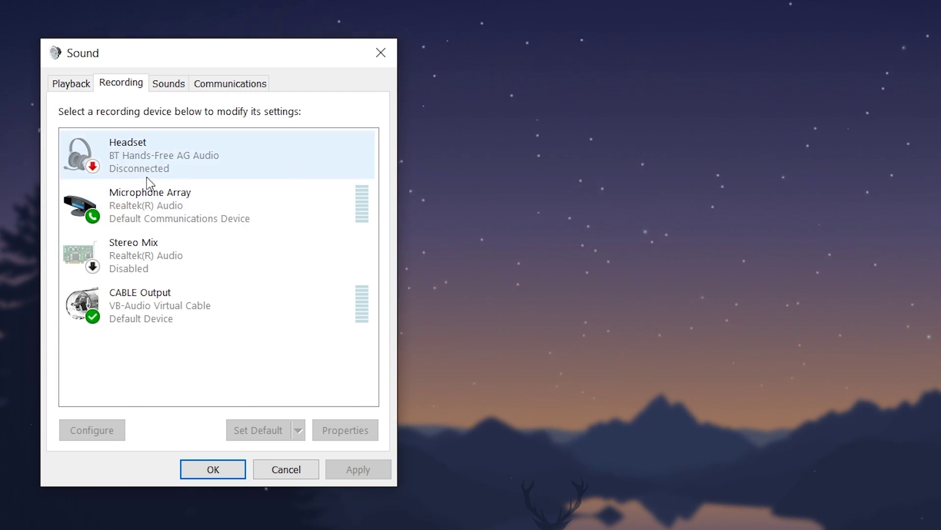
pyautogui.click(211, 199)
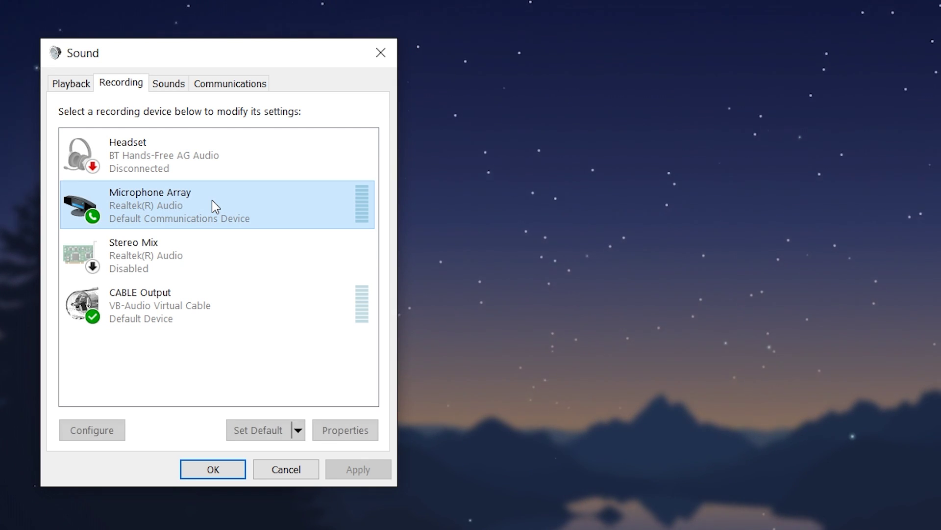
pyautogui.doubleClick(212, 199)
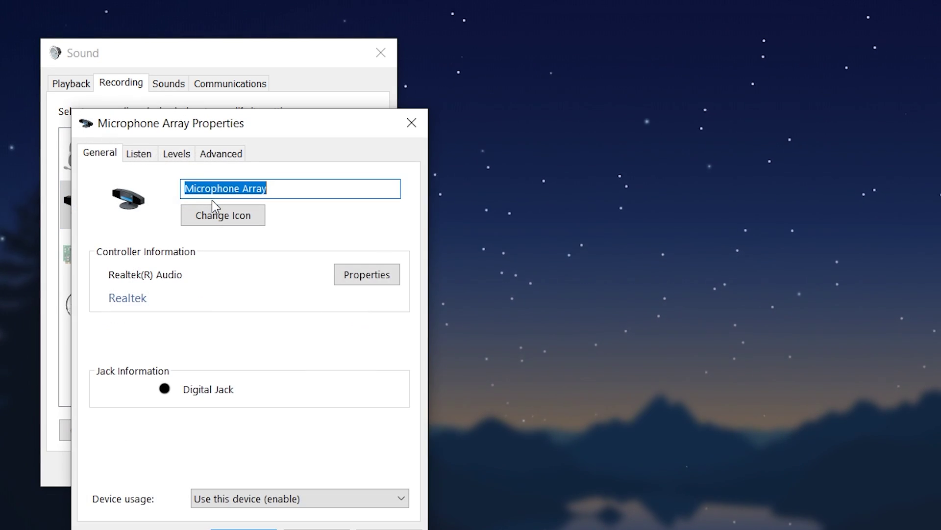
pyautogui.moveTo(255, 126); pyautogui.dragTo(587, 60)
pyautogui.click(554, 85)
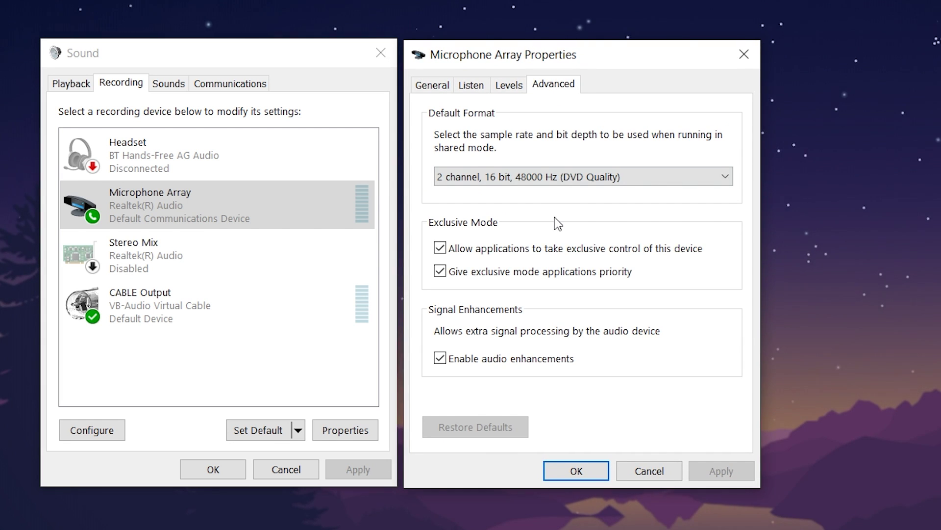
pyautogui.click(587, 182)
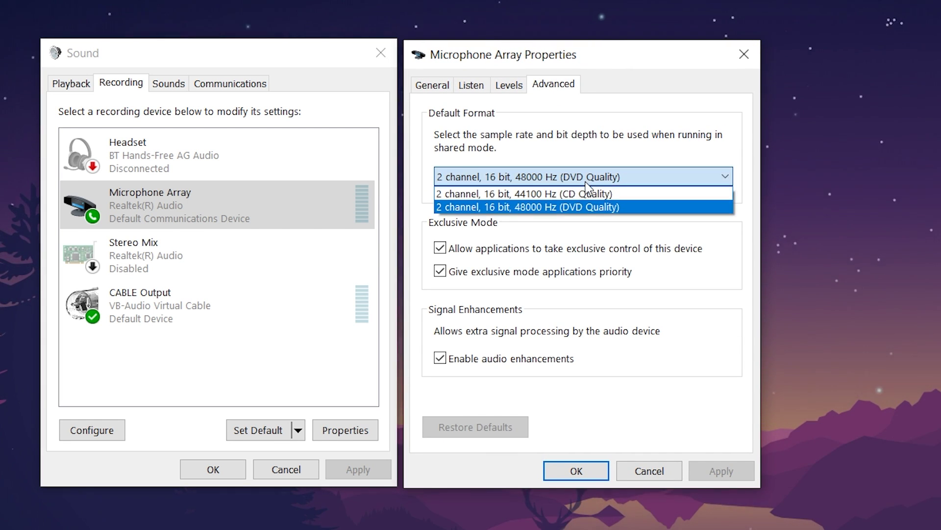
pyautogui.click(529, 207)
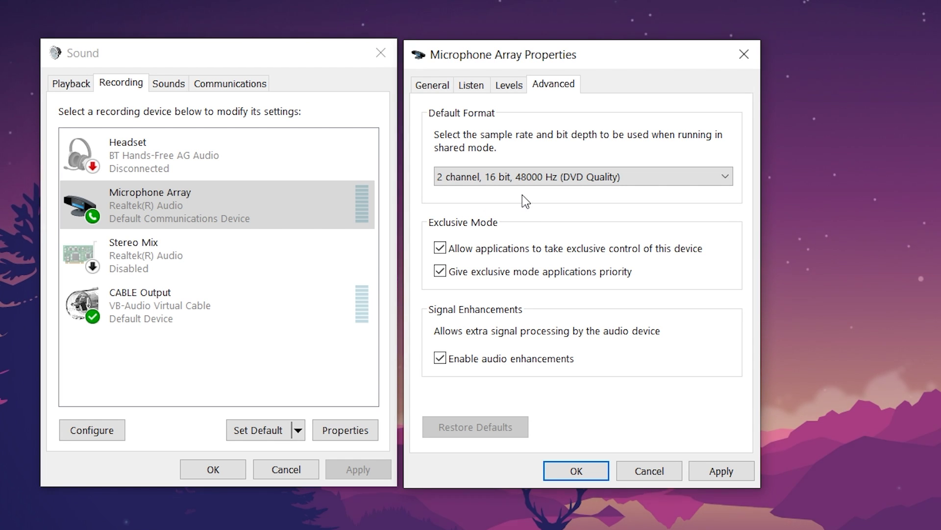
pyautogui.click(720, 470)
pyautogui.click(577, 472)
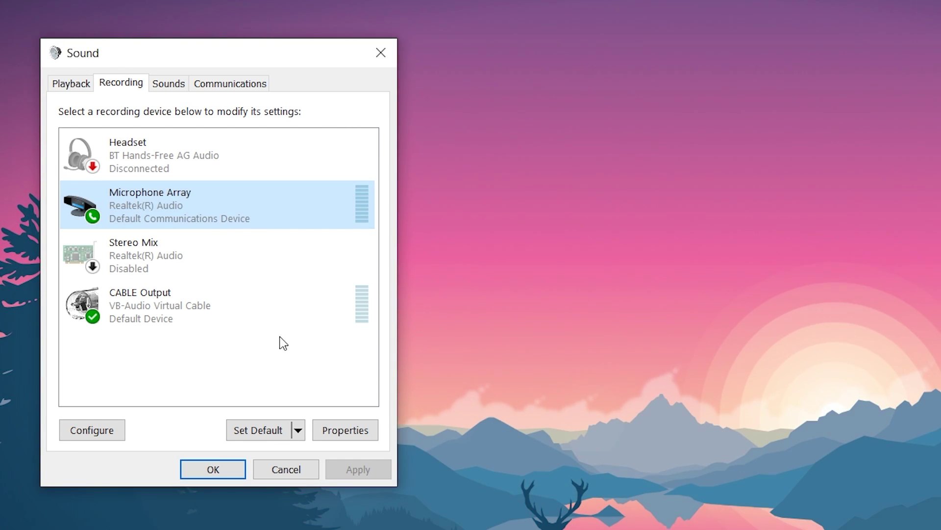
# - Set the CABLE Output recording device's default format to 2 channel, 16 bit, 48000 Hz (DVD Quality)
pyautogui.doubleClick(261, 326)
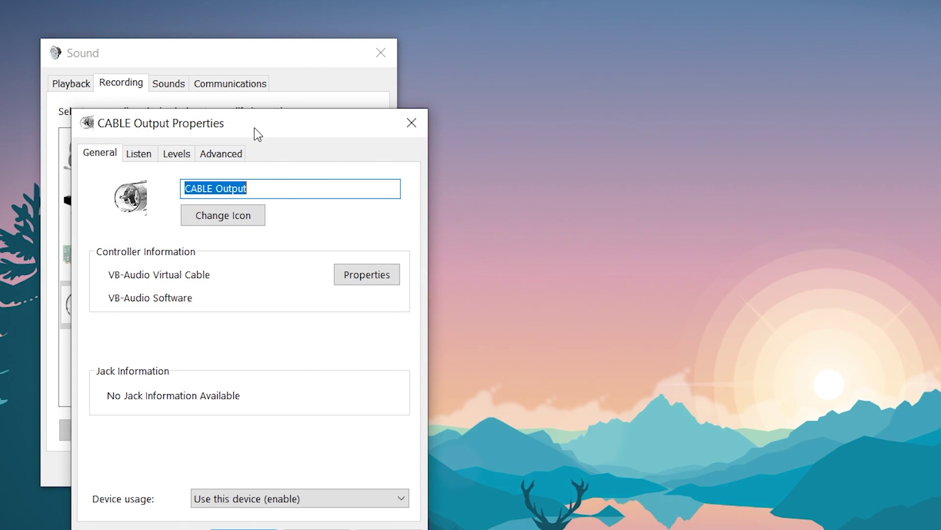
pyautogui.moveTo(254, 130); pyautogui.dragTo(592, 58)
pyautogui.click(560, 81)
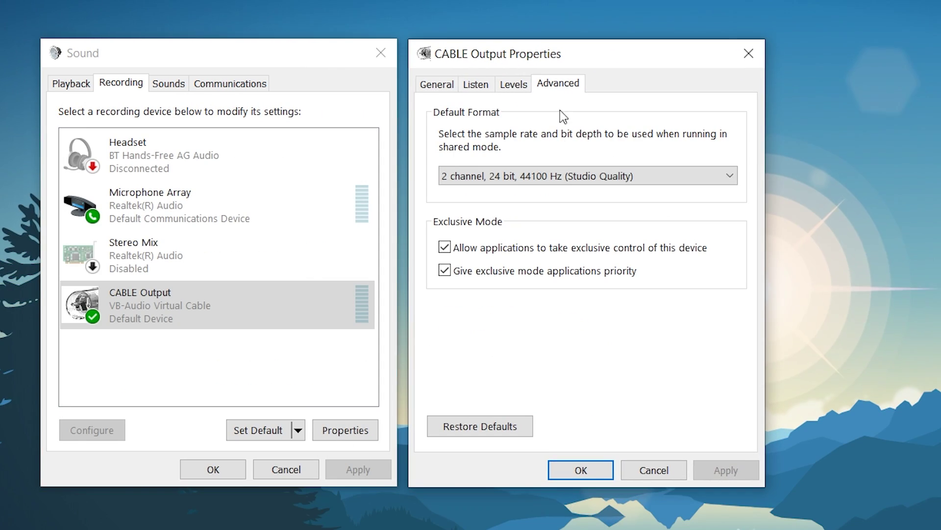
pyautogui.click(555, 178)
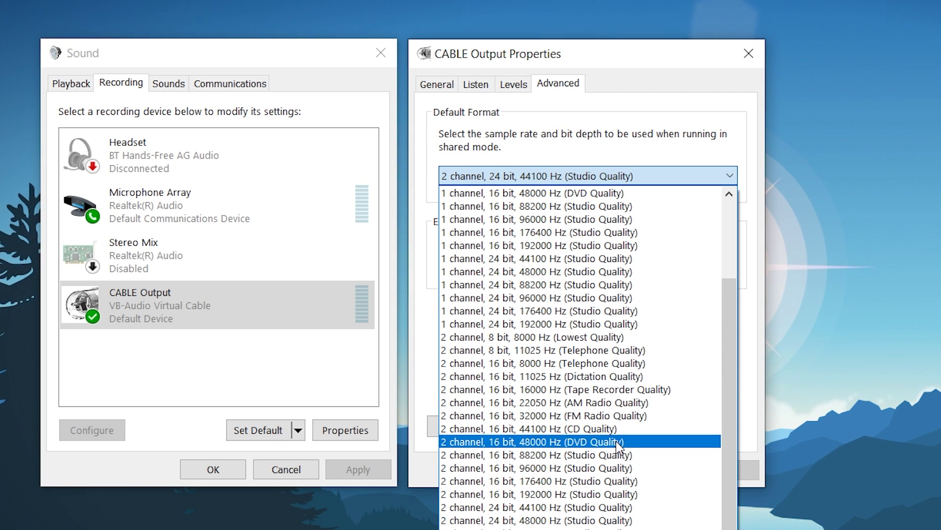
pyautogui.click(640, 441)
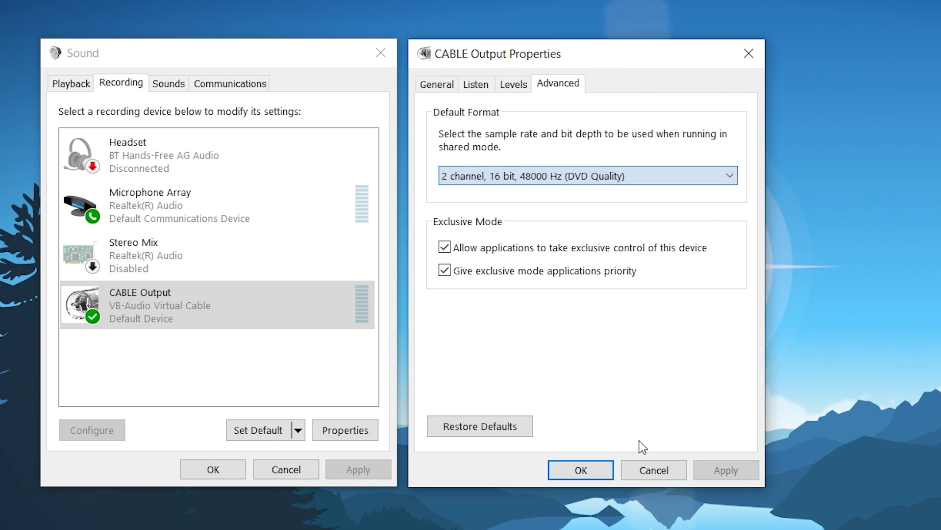
pyautogui.click(608, 471)
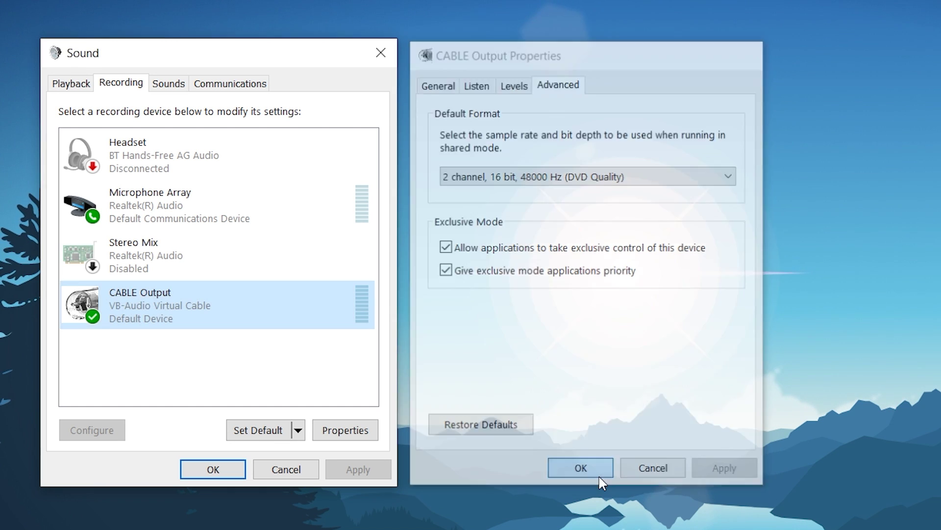
pyautogui.click(273, 375)
pyautogui.click(205, 198)
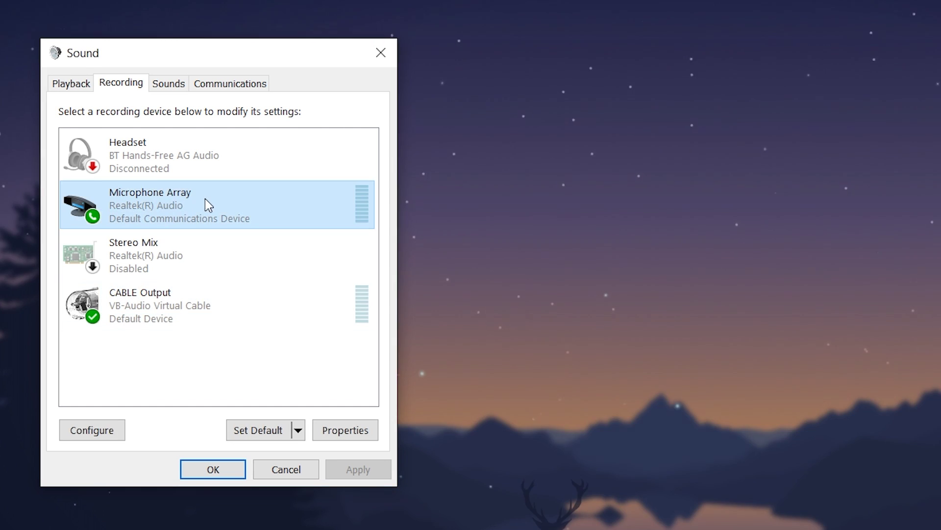
# - Set the CABLE Input playback device's default format to 16 bit, 48000 Hz (DVD Quality)
pyautogui.click(83, 88)
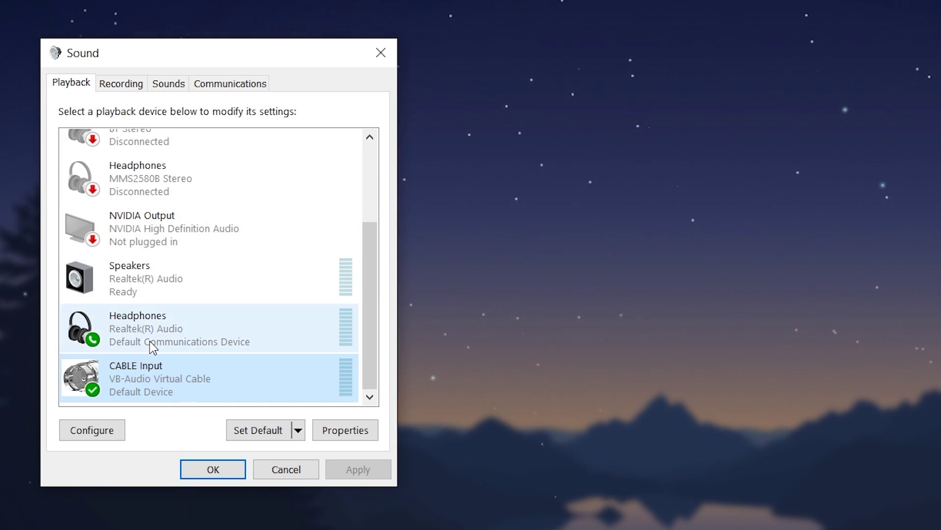
pyautogui.doubleClick(194, 401)
pyautogui.moveTo(267, 132); pyautogui.dragTo(618, 58)
pyautogui.click(539, 84)
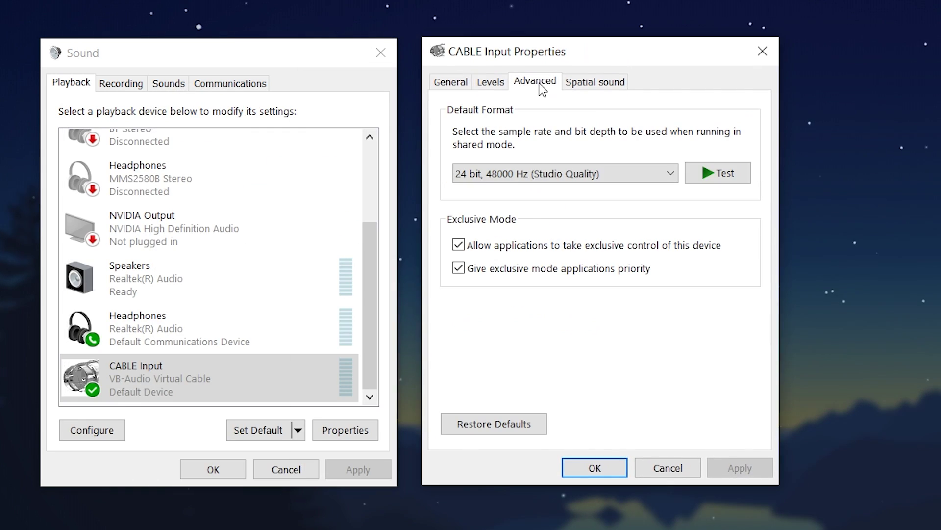
pyautogui.click(538, 170)
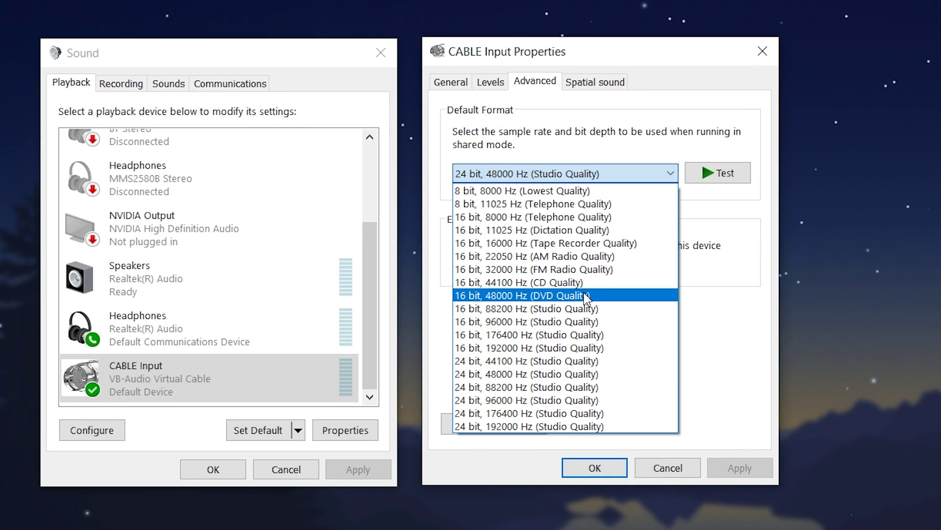
pyautogui.click(585, 296)
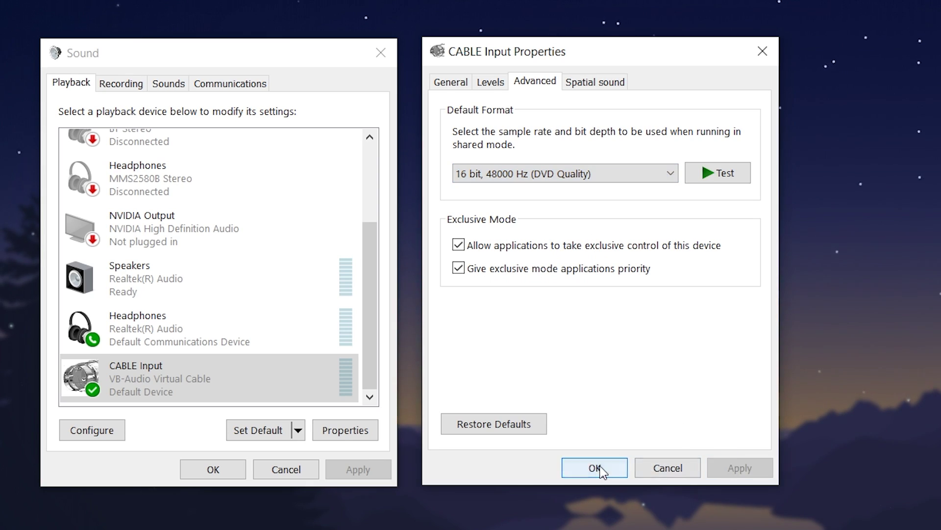
pyautogui.click(595, 469)
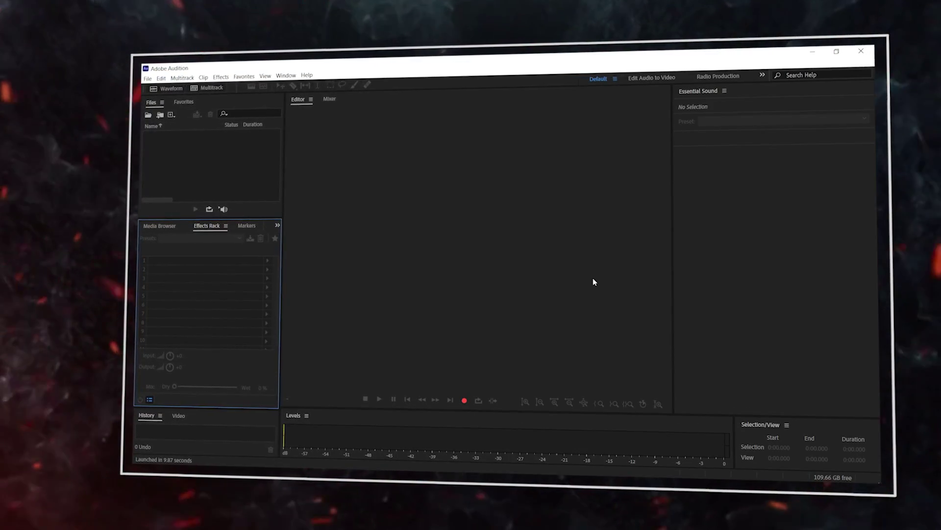
# - In Adobe Audition's audio hardware preferences, set the default input to Microphone Array (Realtek(R) Audio) and accept the device change
pyautogui.click(154, 75)
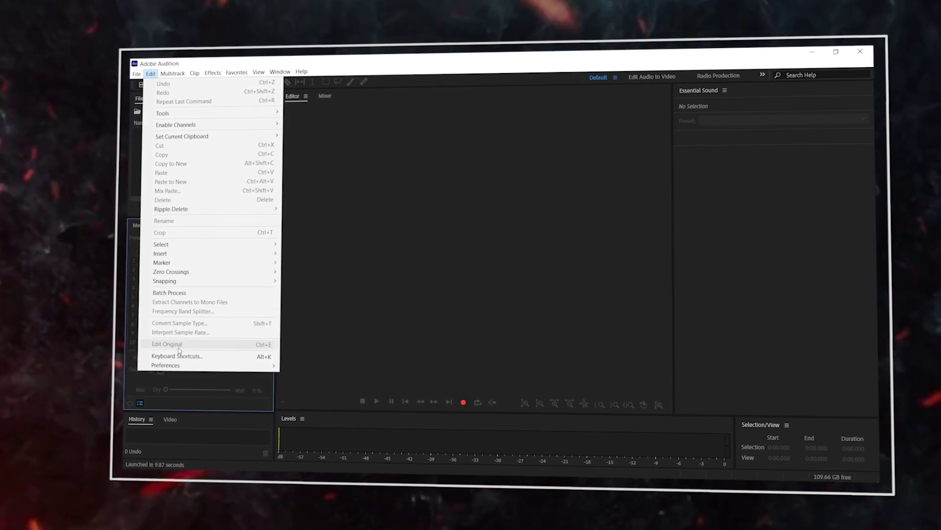
pyautogui.moveTo(184, 367)
pyautogui.click(319, 240)
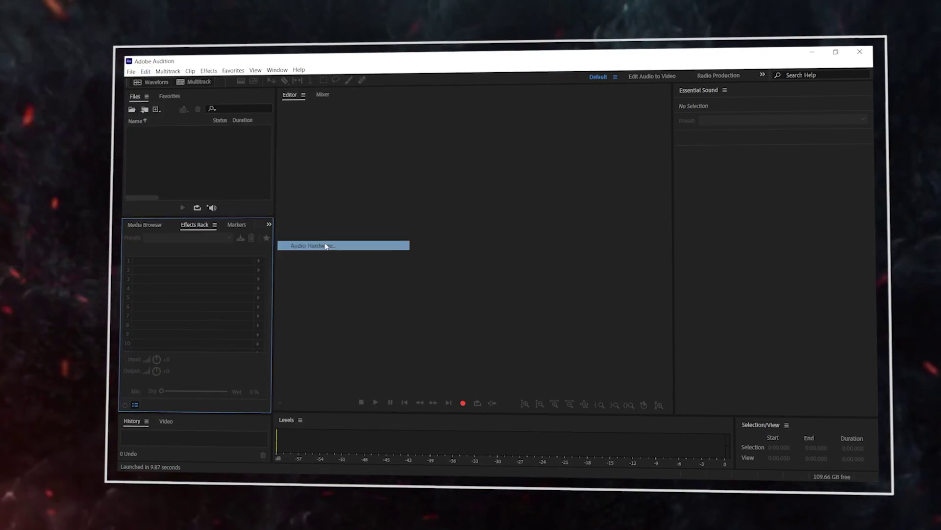
pyautogui.click(426, 152)
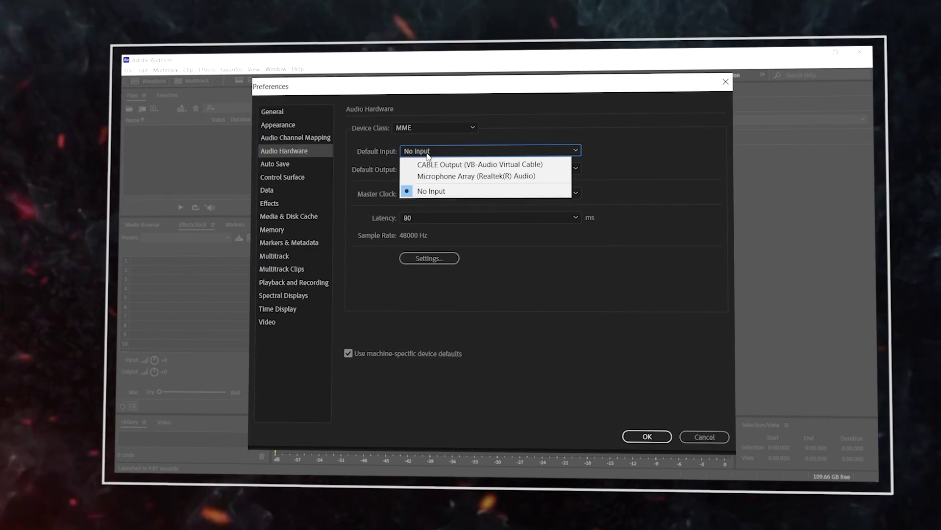
pyautogui.click(465, 176)
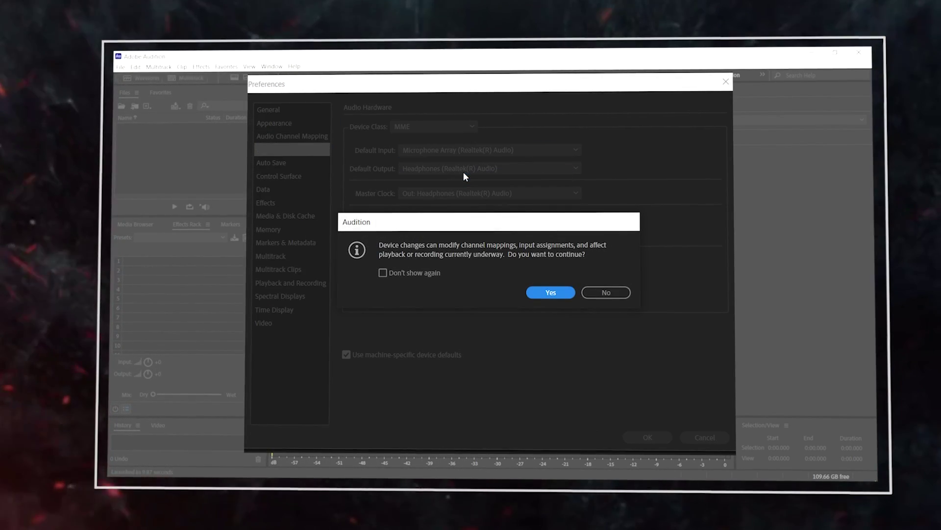
pyautogui.click(551, 293)
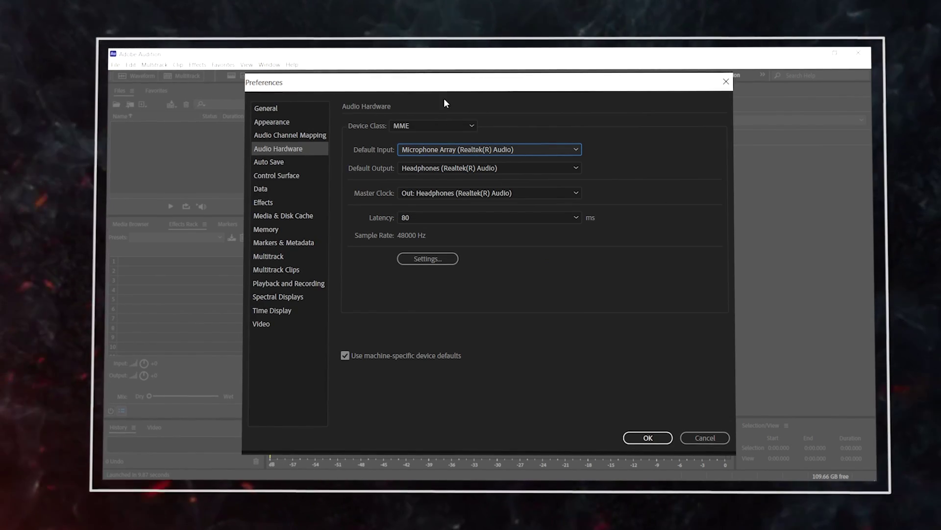
# - Set the default output to CABLE Input (VB-Audio Virtual Cable), accept the device change and check the master clock choices
pyautogui.click(486, 172)
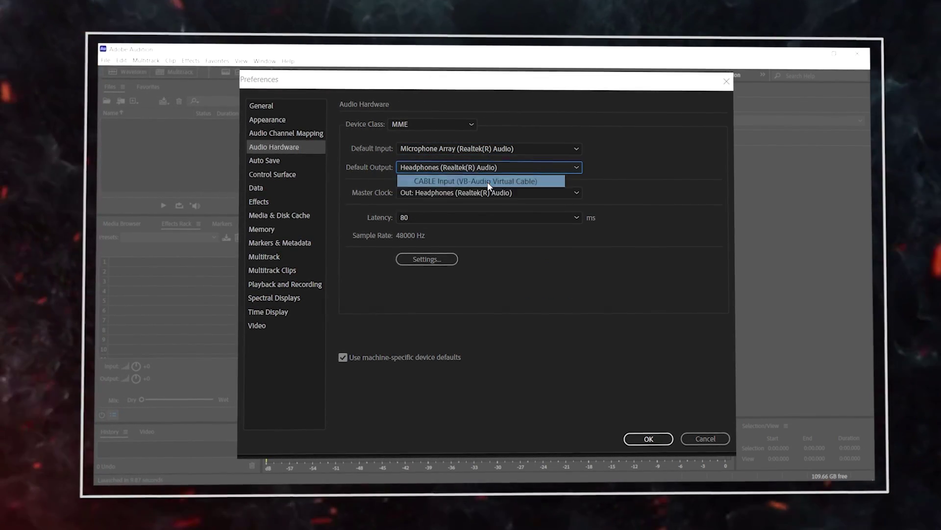
pyautogui.click(488, 182)
pyautogui.click(551, 293)
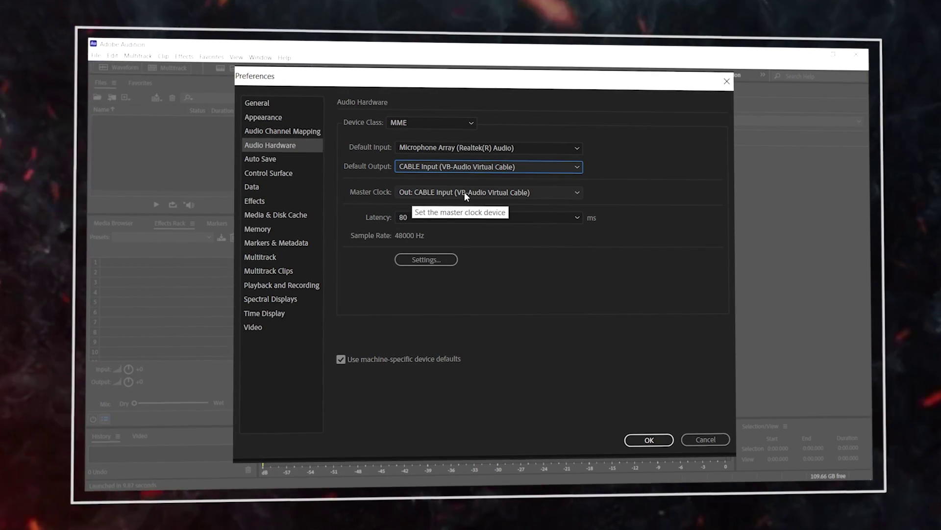
pyautogui.click(575, 193)
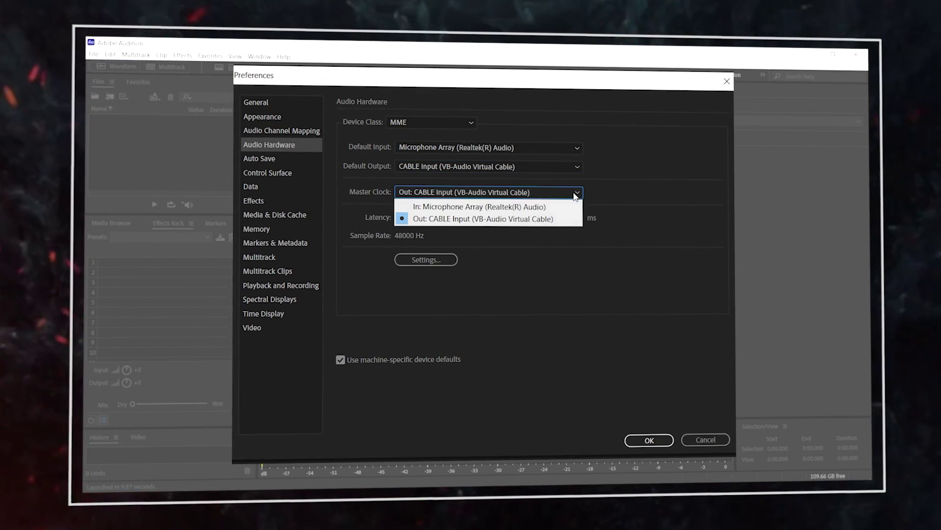
pyautogui.click(639, 191)
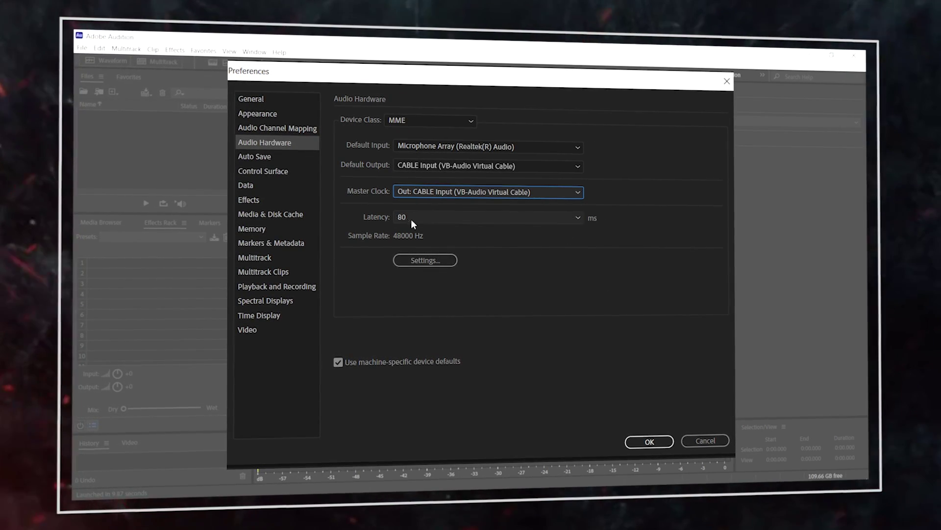
# - Set the audio hardware latency to 100 ms and save the preferences
pyautogui.click(508, 216)
pyautogui.click(414, 289)
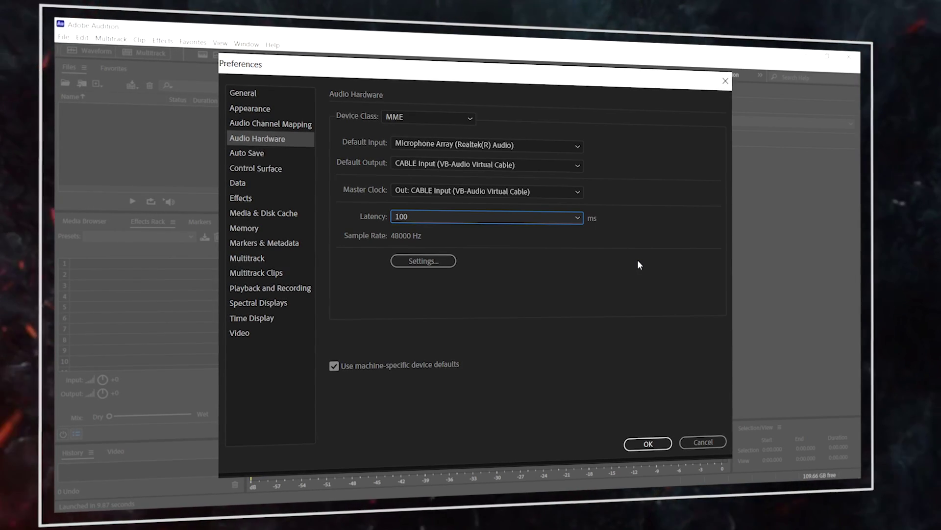
pyautogui.click(647, 444)
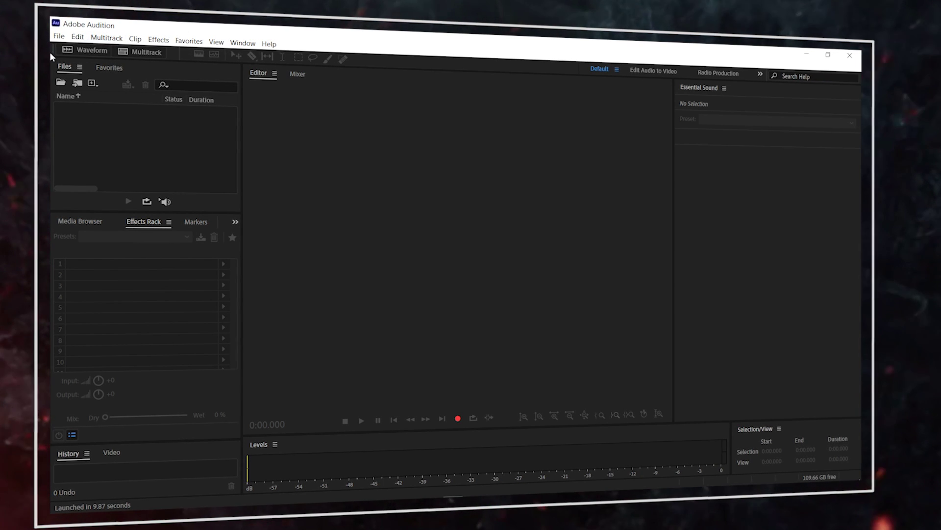
# - Create a new multitrack session named "Voice Chnger"
pyautogui.click(147, 53)
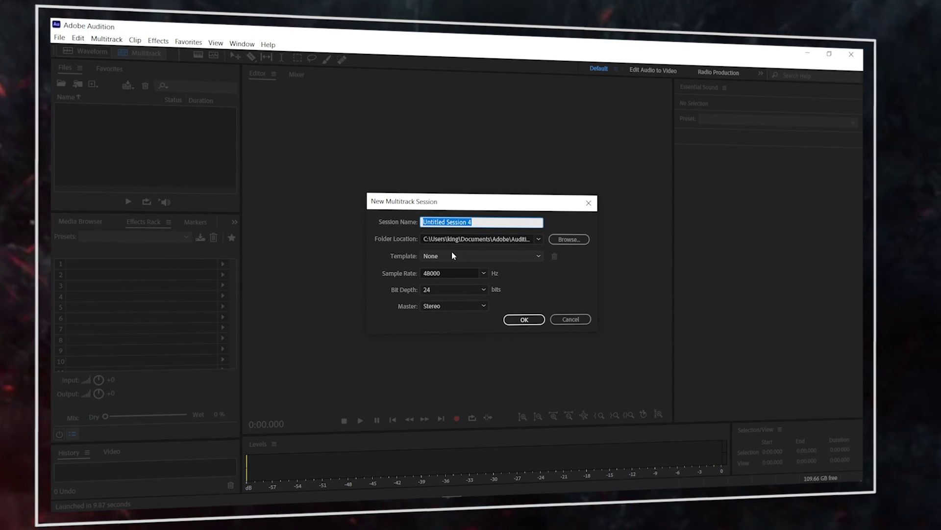
pyautogui.press('BackSpace')
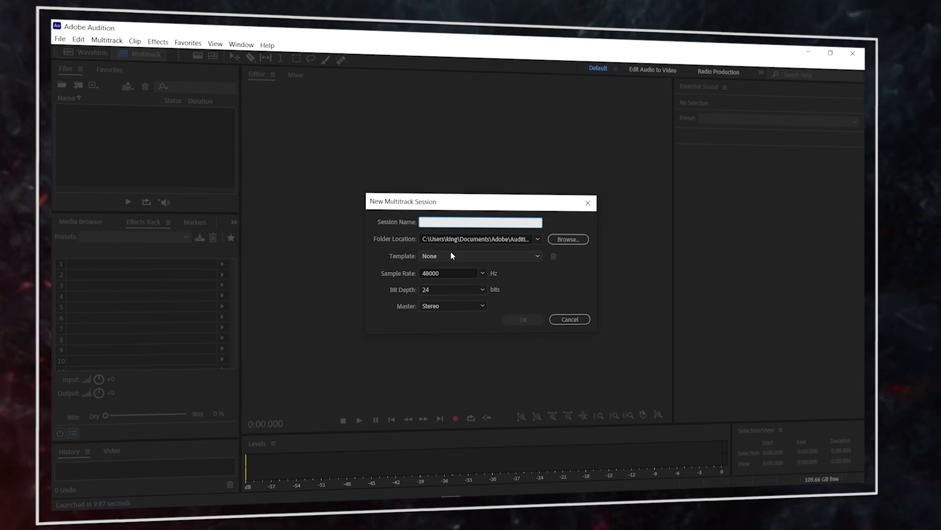
pyautogui.write('Voice')
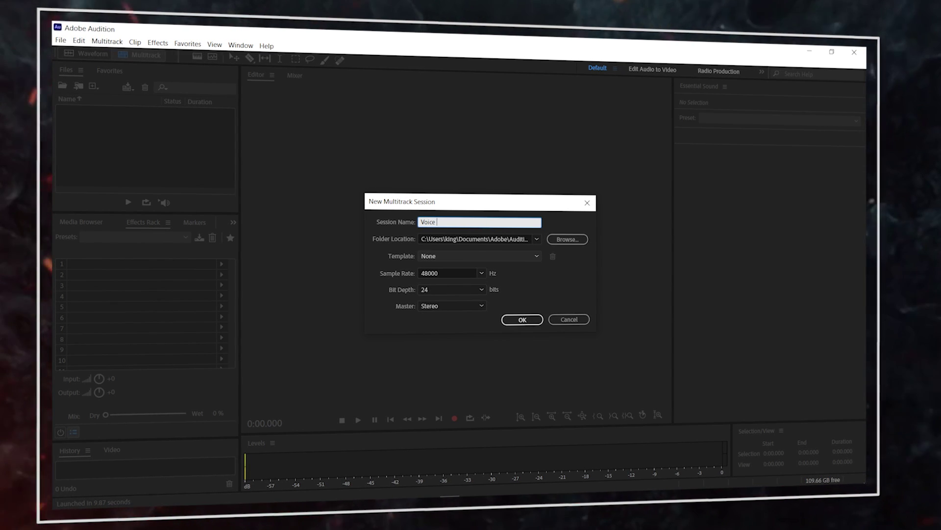
pyautogui.write(' Chnger')
pyautogui.press('Return')
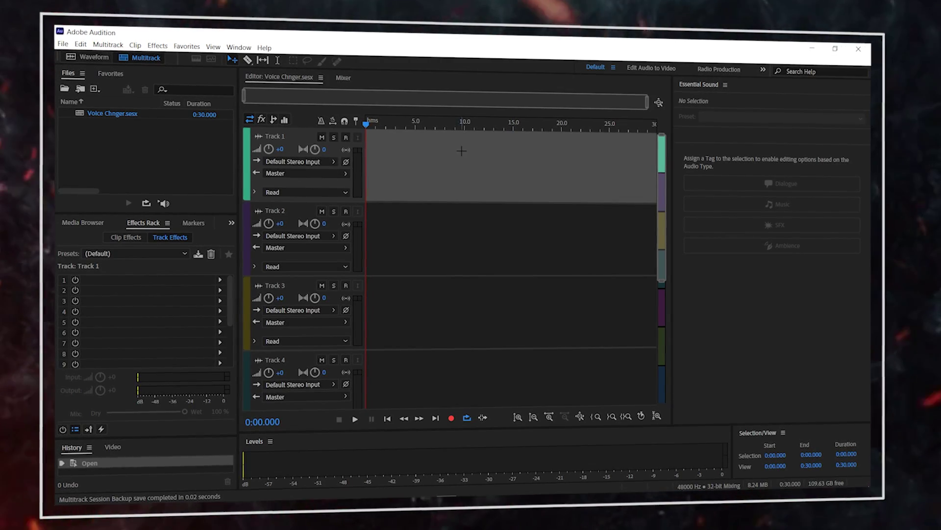
# - Set Track 1's input to the stereo Microphone Array (Realtek(R) Audio) and its output to the stereo CABLE Input (VB-Audio Virtual Cable)
pyautogui.click(285, 164)
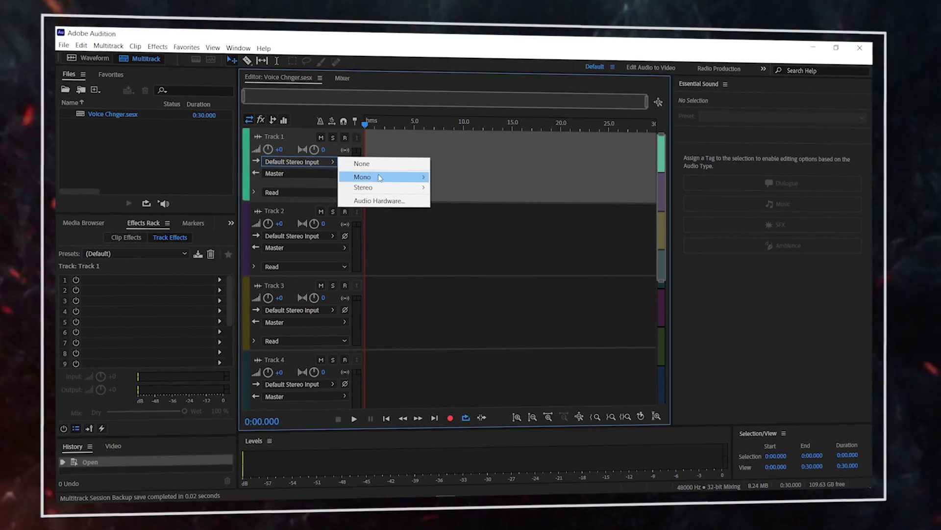
pyautogui.moveTo(377, 184)
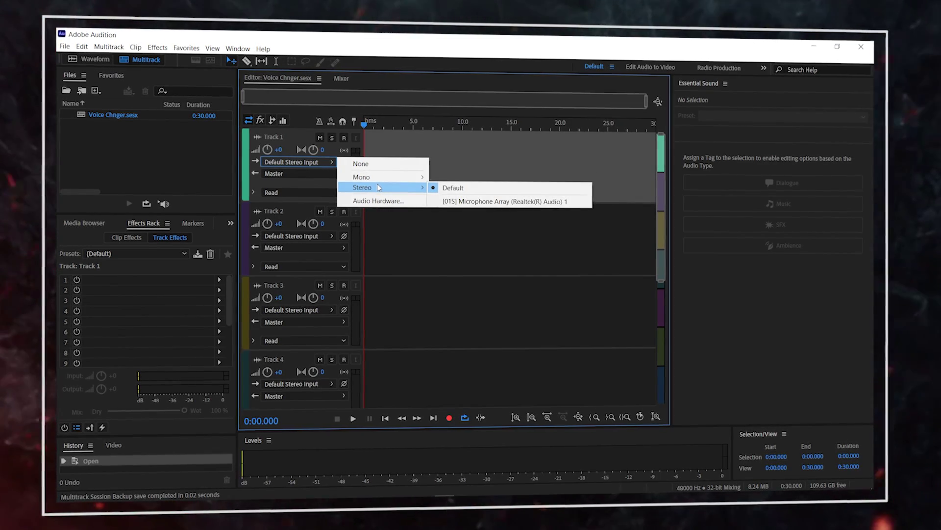
pyautogui.click(513, 203)
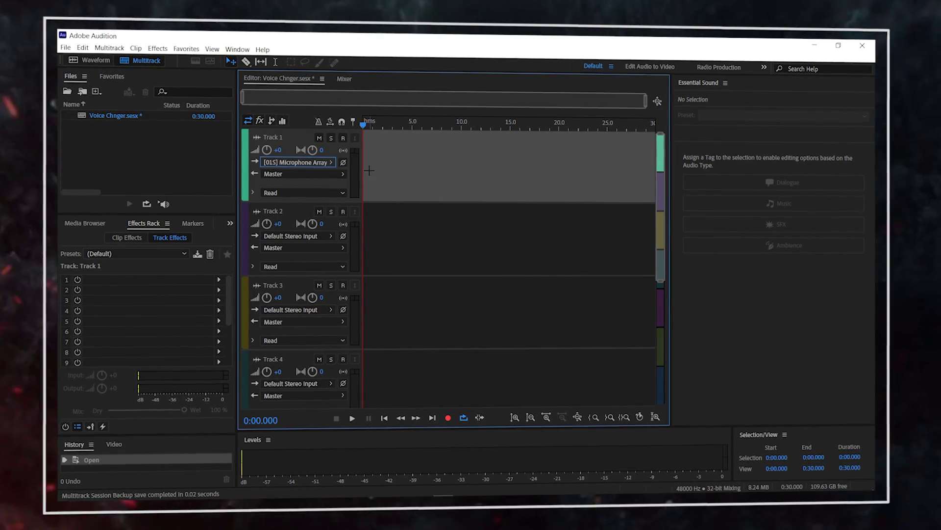
pyautogui.click(332, 175)
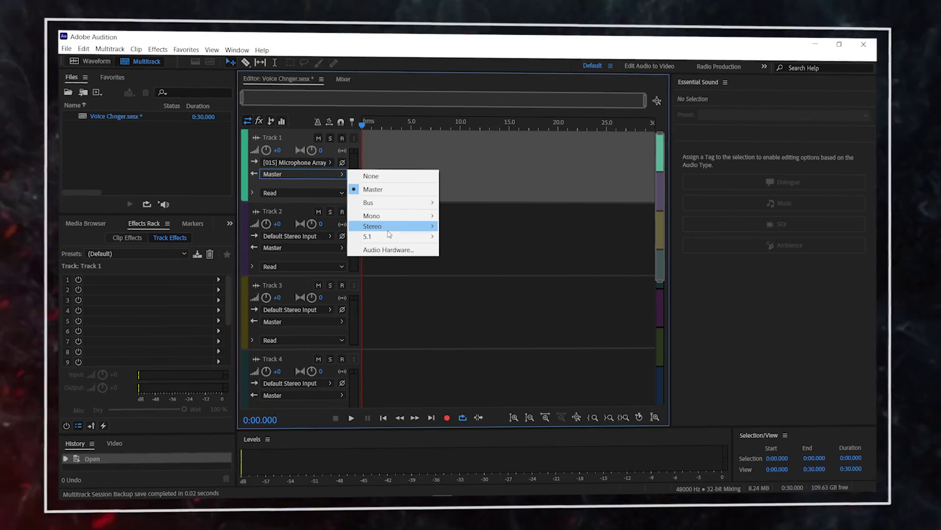
pyautogui.moveTo(389, 232)
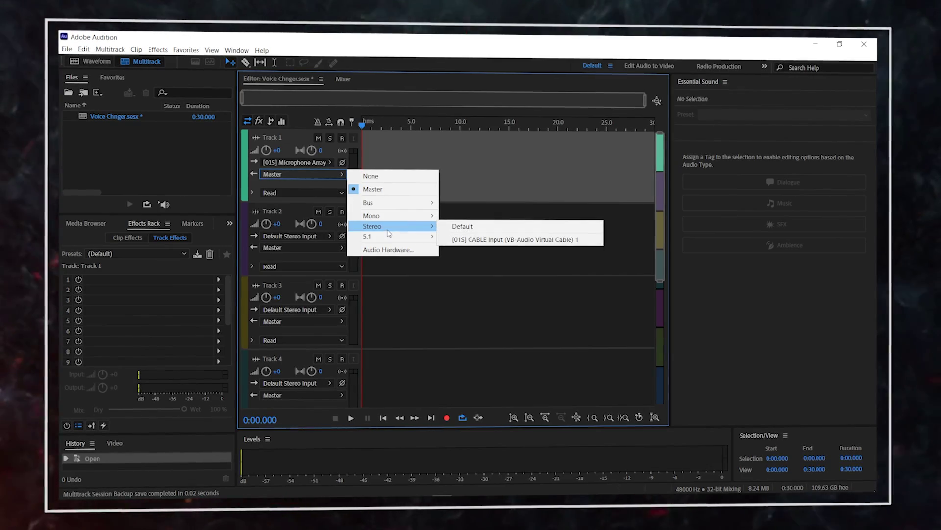
pyautogui.click(486, 240)
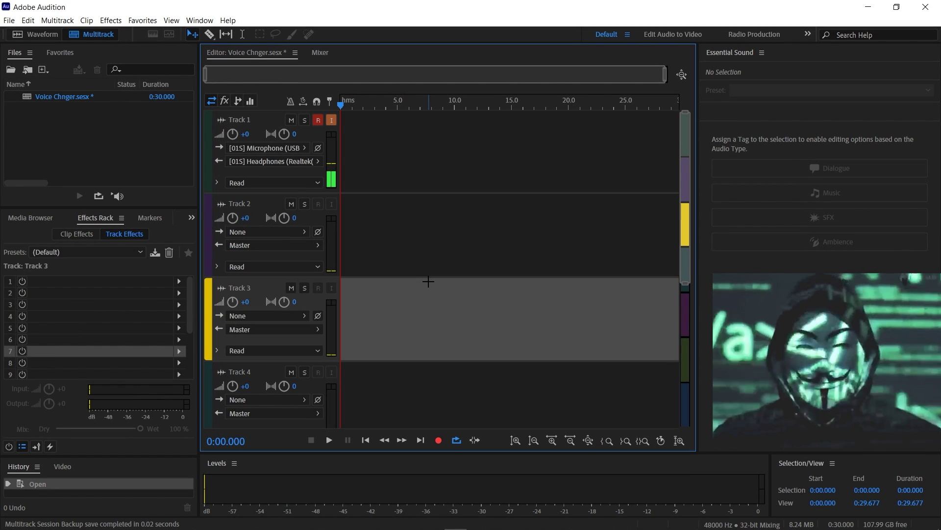
# - Open Track 1's Adaptive Noise Reduction rack effect, enable High Quality Mode (slower) and close the effect settings
pyautogui.click(422, 189)
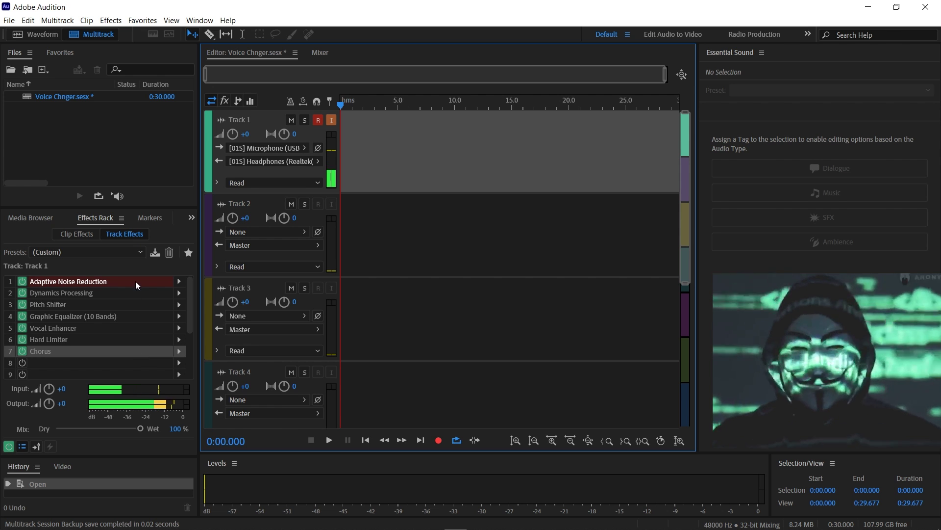
pyautogui.click(178, 281)
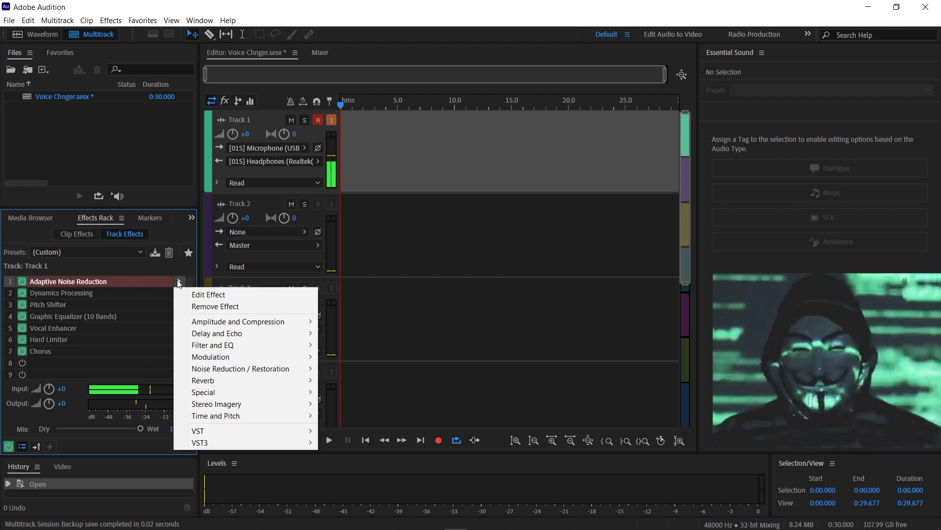
pyautogui.moveTo(224, 392)
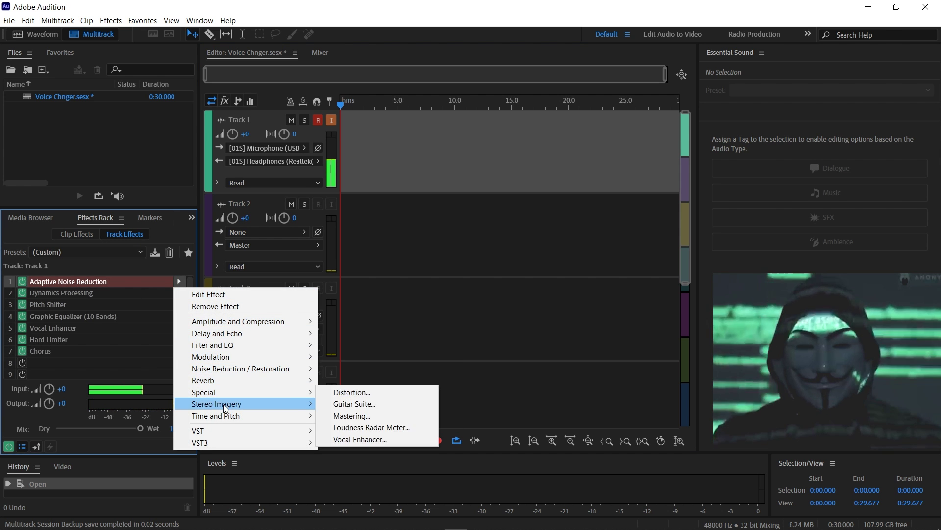
pyautogui.moveTo(234, 377)
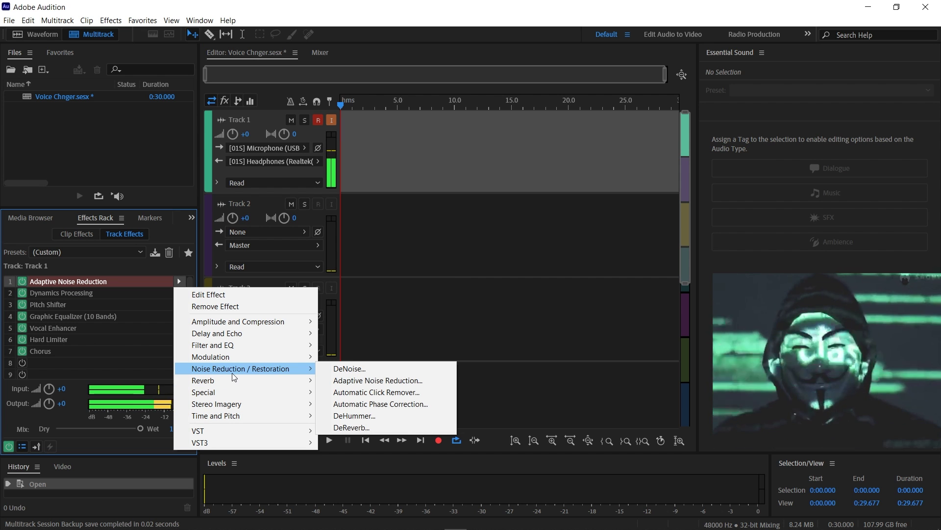
pyautogui.click(110, 280)
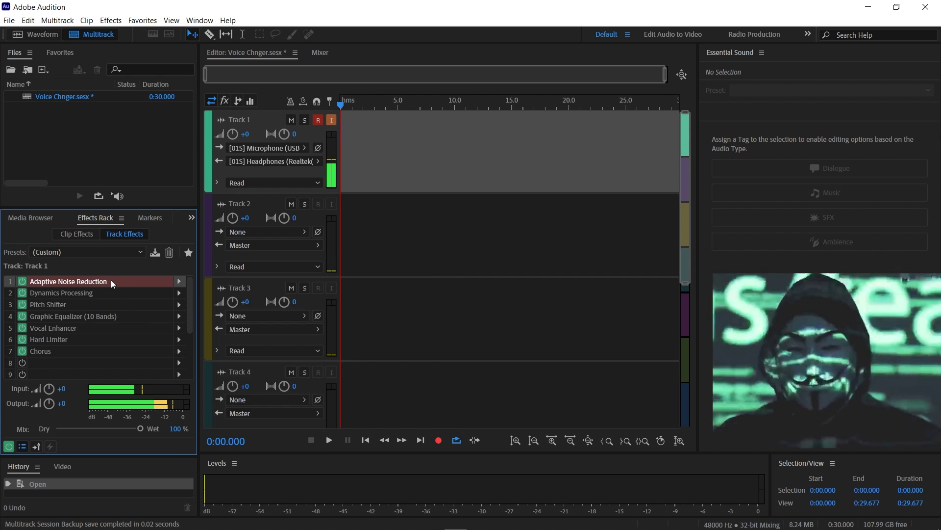
pyautogui.doubleClick(111, 280)
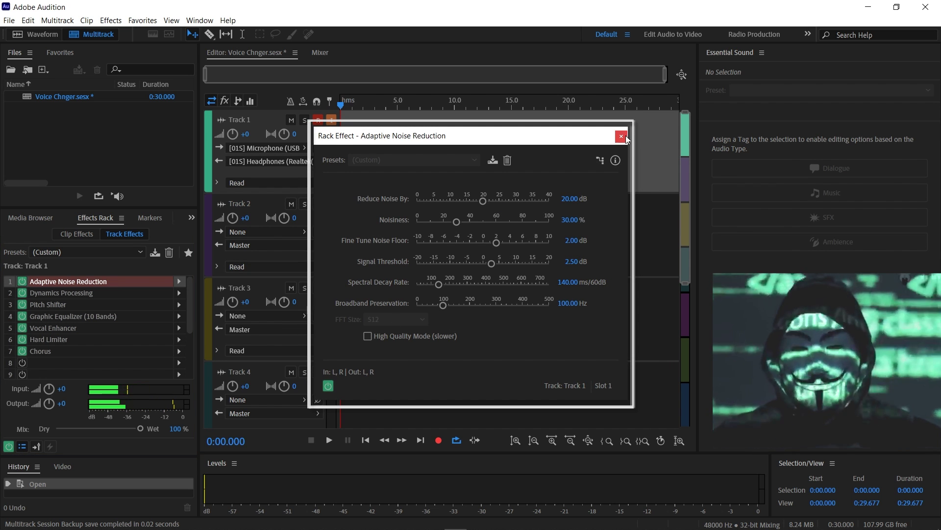
pyautogui.click(416, 334)
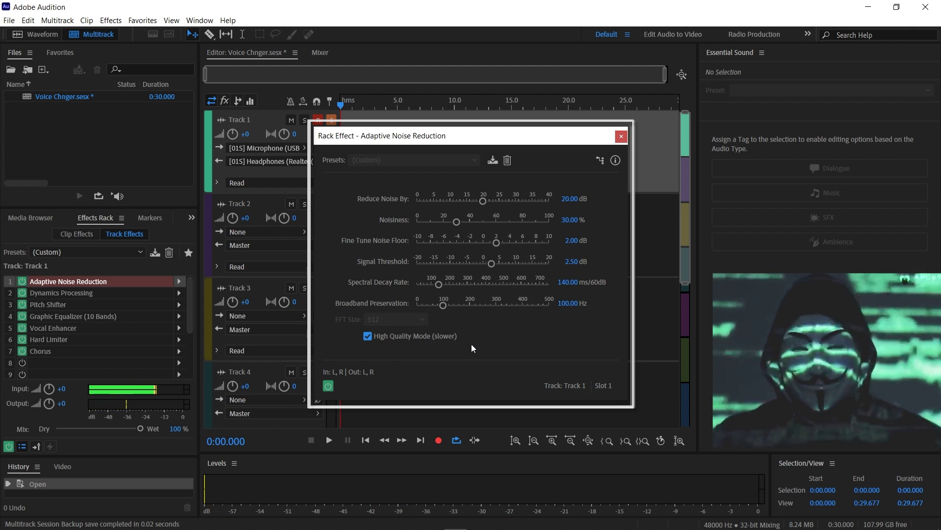
pyautogui.click(621, 136)
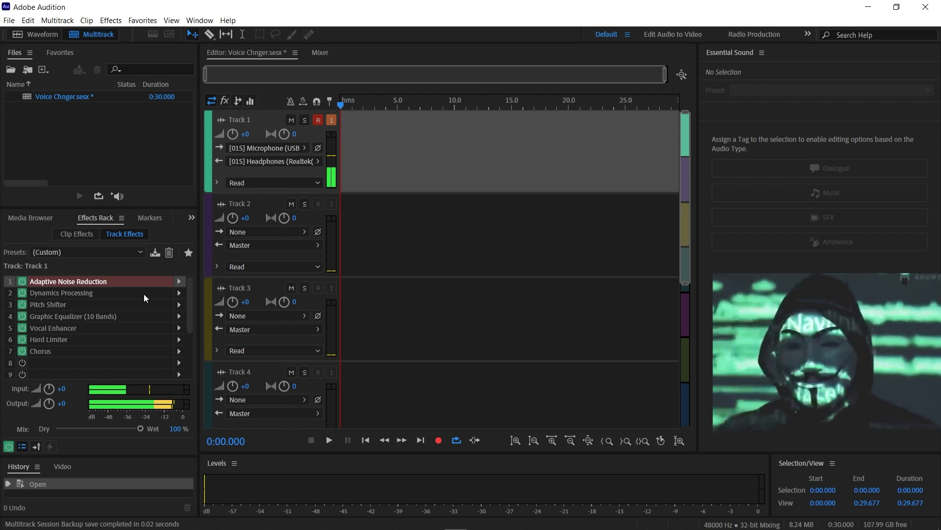
# - Open Track 1's Dynamics Processing rack effect, review its preset and dynamics curve, and close the effect settings
pyautogui.click(178, 292)
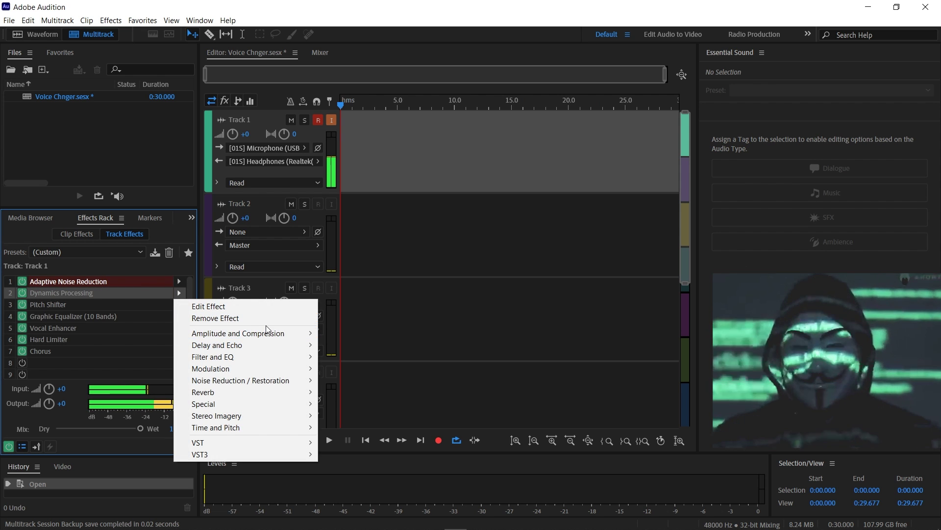
pyautogui.moveTo(274, 333)
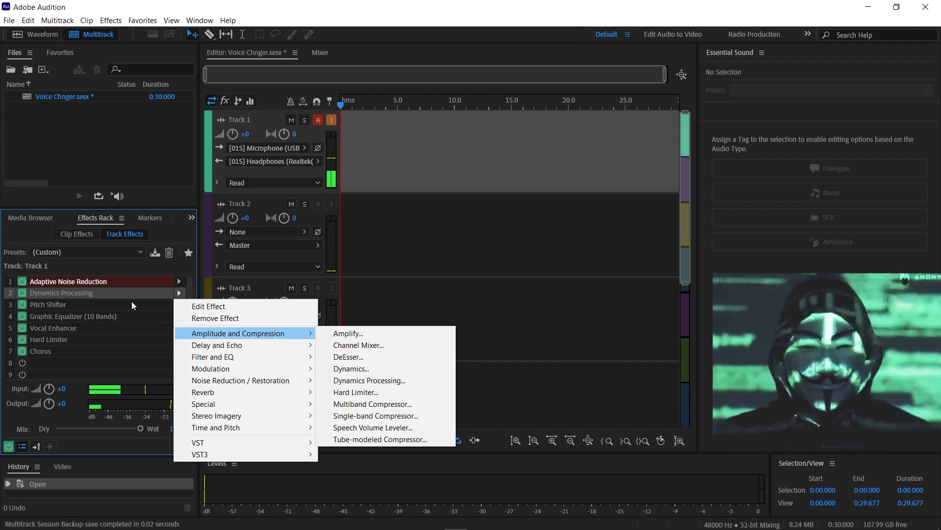
pyautogui.click(130, 293)
pyautogui.doubleClick(131, 293)
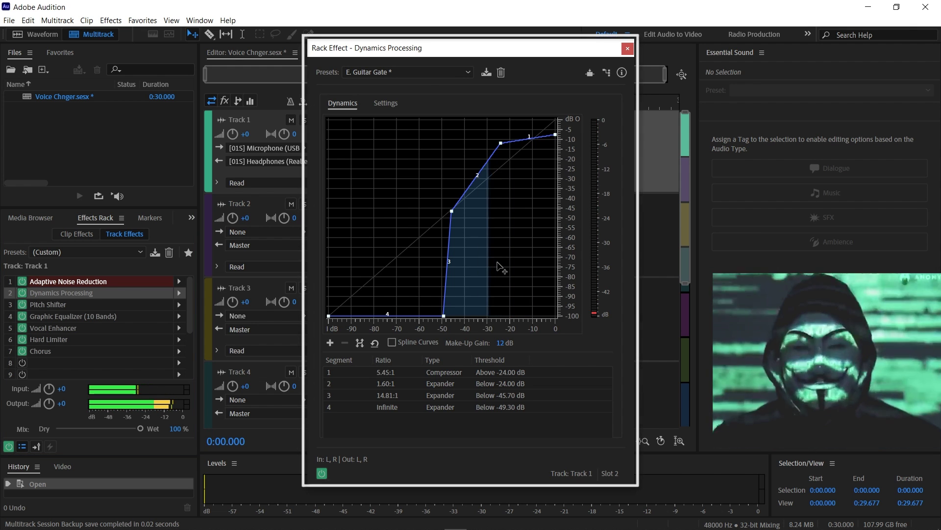
pyautogui.click(412, 75)
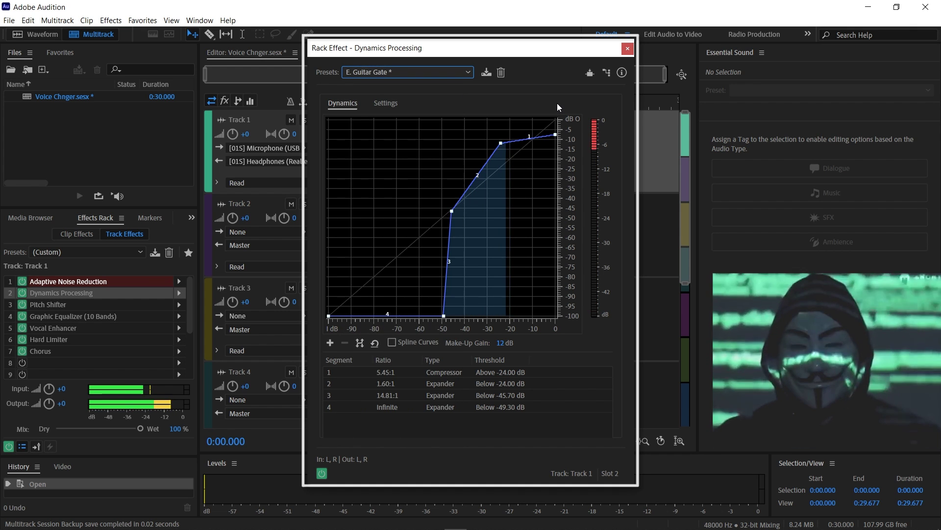
pyautogui.click(557, 103)
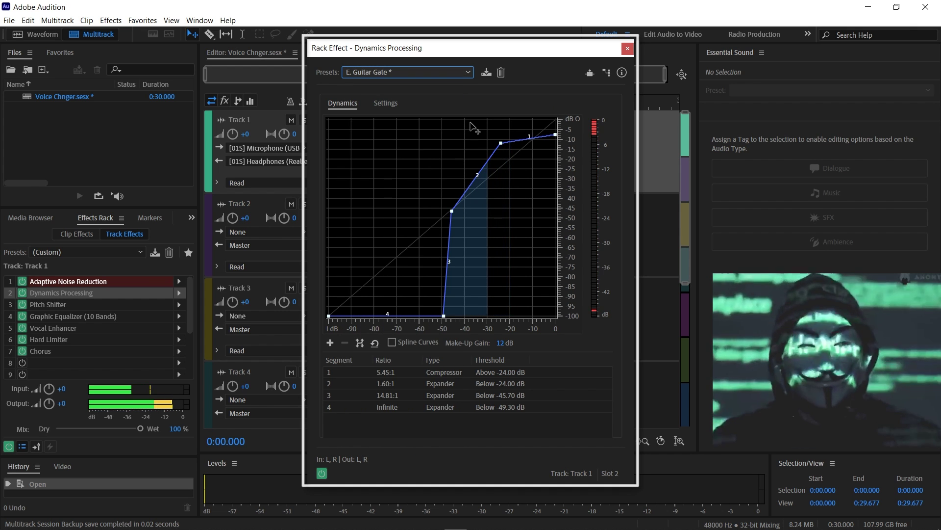
pyautogui.click(628, 48)
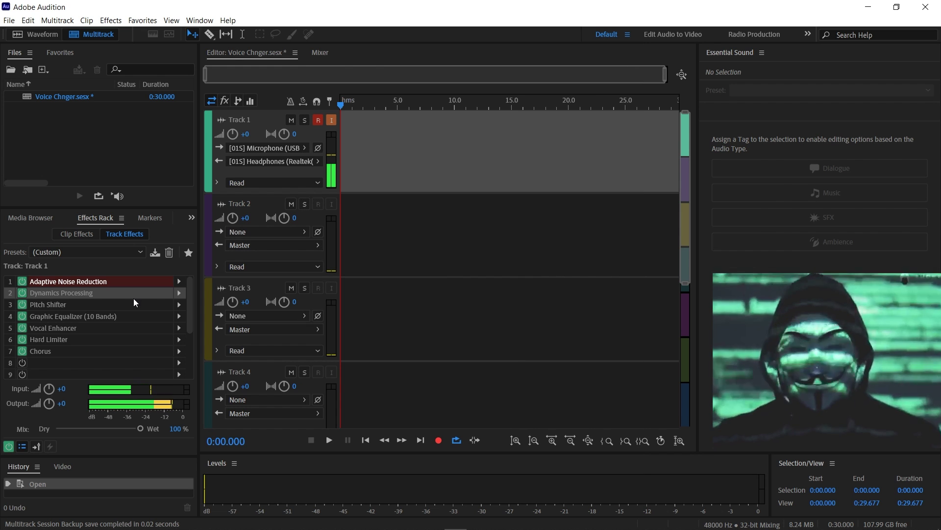
# - Open the Pitch Shifter rack effect in slot 3, review its pitch transpose and precision settings, and close it
pyautogui.click(90, 305)
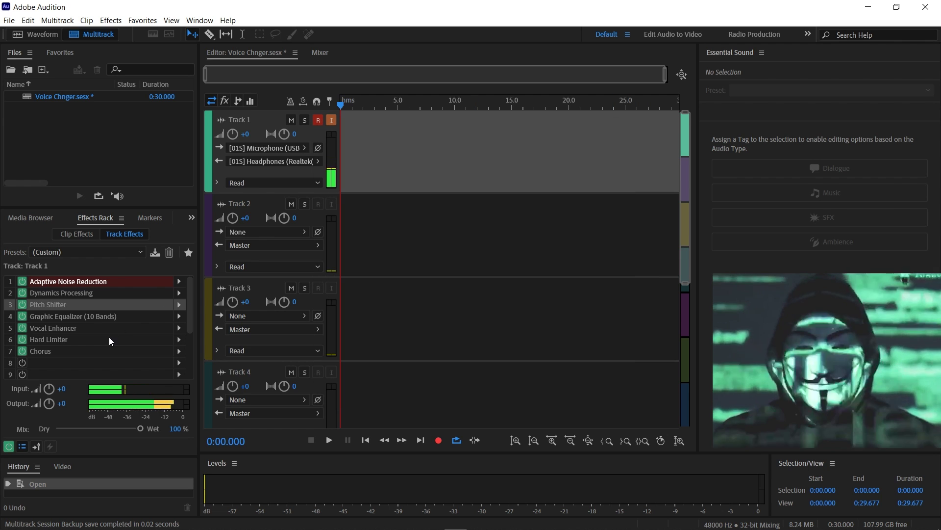
pyautogui.click(178, 304)
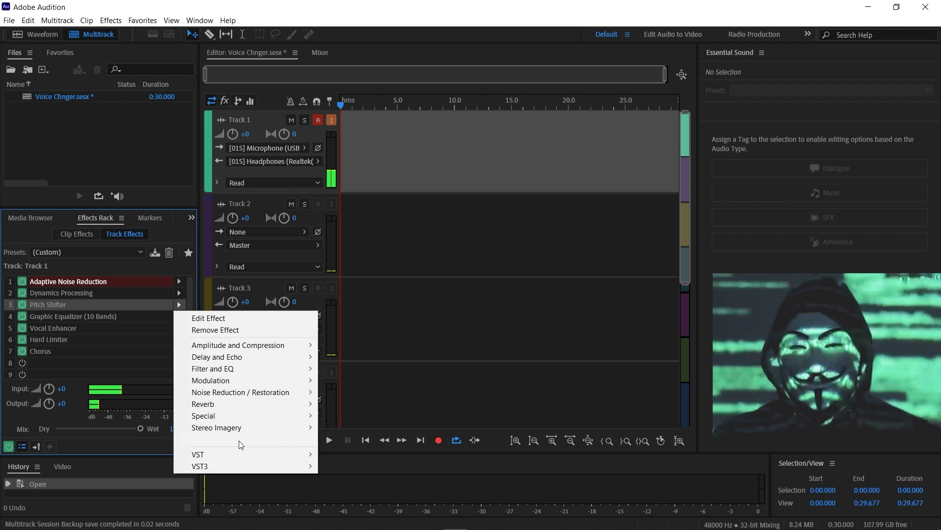
pyautogui.moveTo(248, 433)
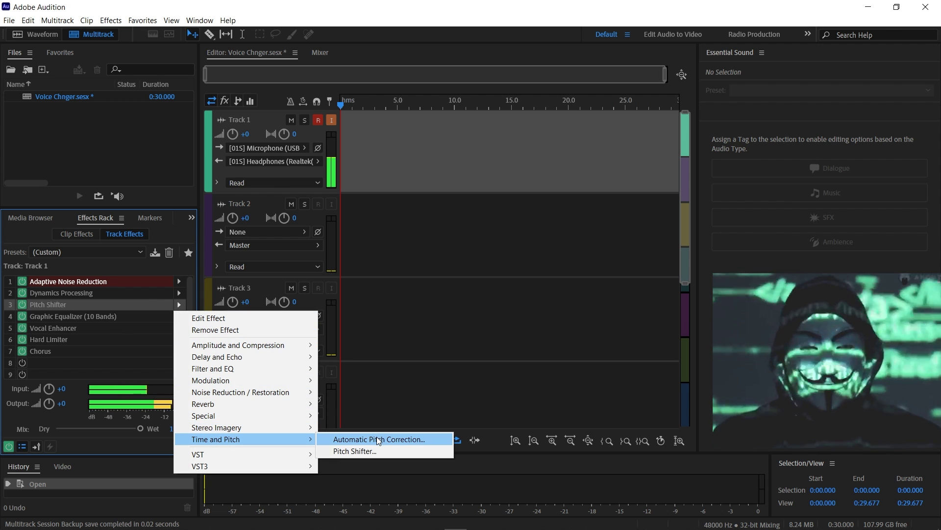
pyautogui.click(369, 447)
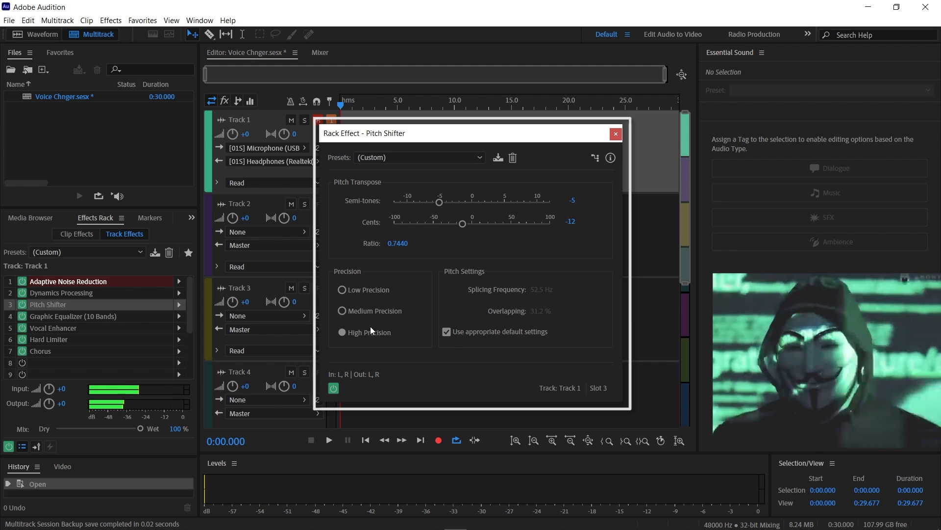
pyautogui.click(616, 136)
# - Open the Graphic Equalizer (10 Bands) rack effect in slot 4, review its preset and band gains, and close it
pyautogui.click(177, 316)
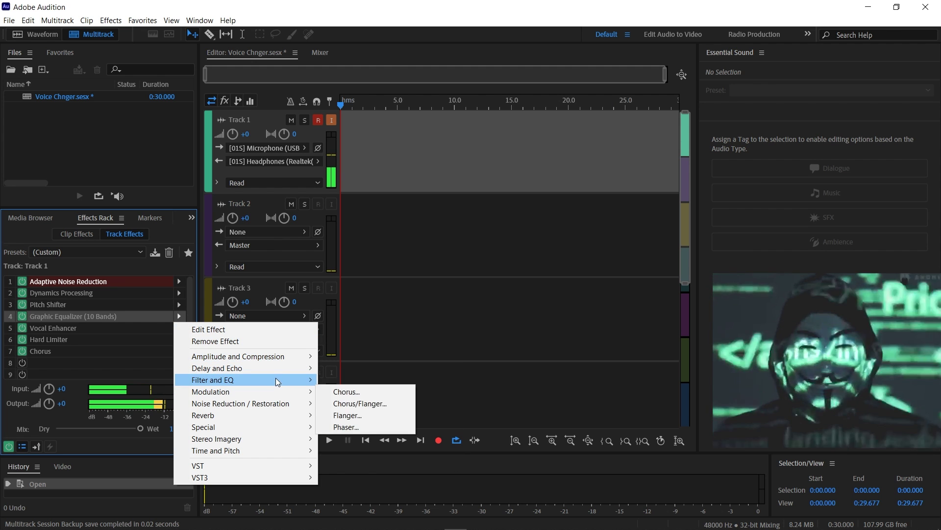
pyautogui.moveTo(277, 391)
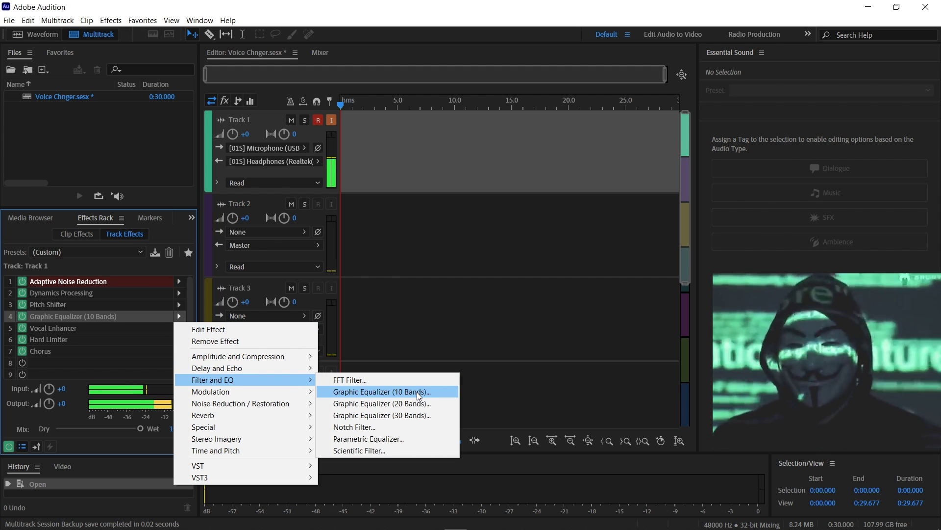
pyautogui.doubleClick(96, 316)
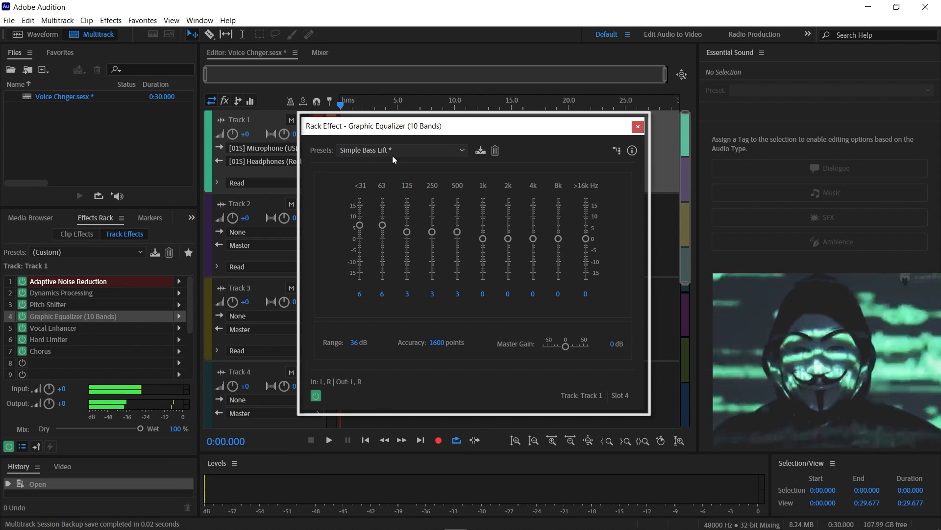
pyautogui.click(638, 127)
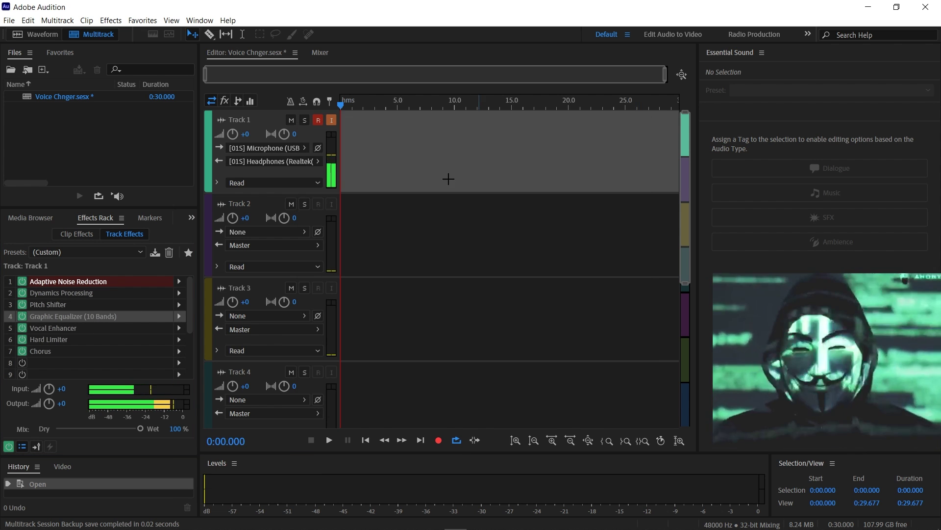
# - Open the Vocal Enhancer rack effect in slot 5, review its voice type setting, and close it
pyautogui.click(179, 327)
pyautogui.moveTo(268, 449)
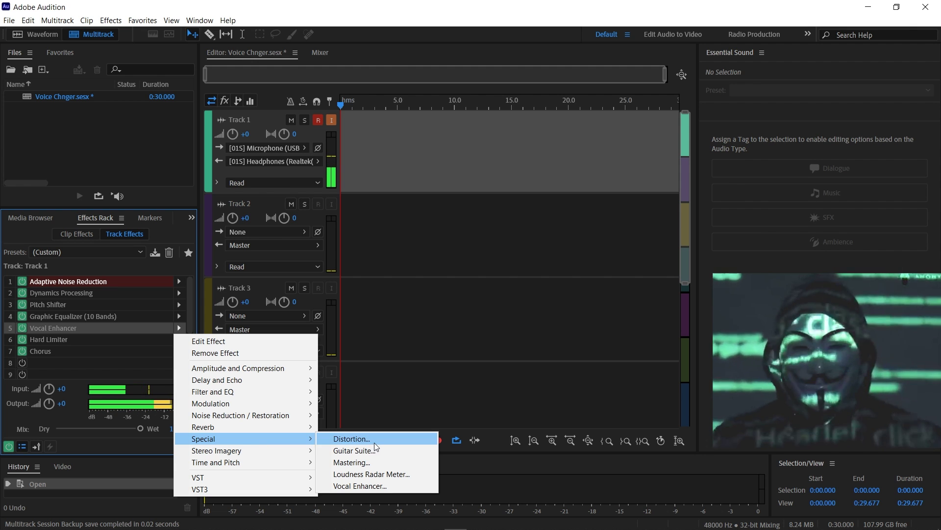
pyautogui.click(373, 485)
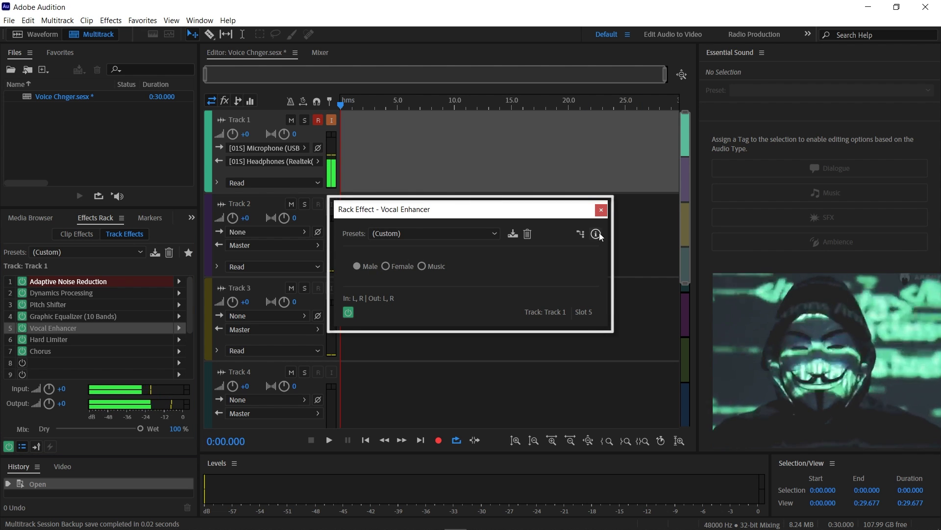
pyautogui.click(595, 211)
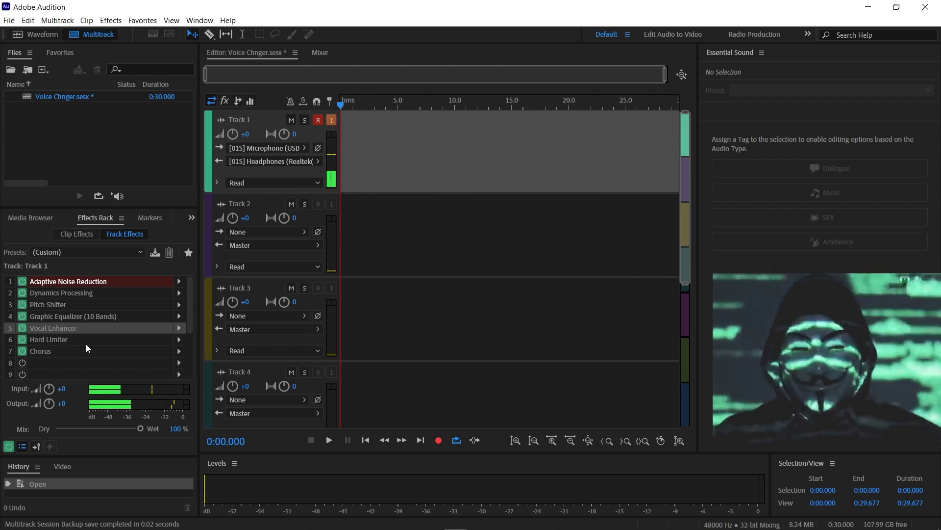
# - Open the Hard Limiter rack effect in slot 6, review its preset, amplitude, boost and timing settings, and close it
pyautogui.click(182, 340)
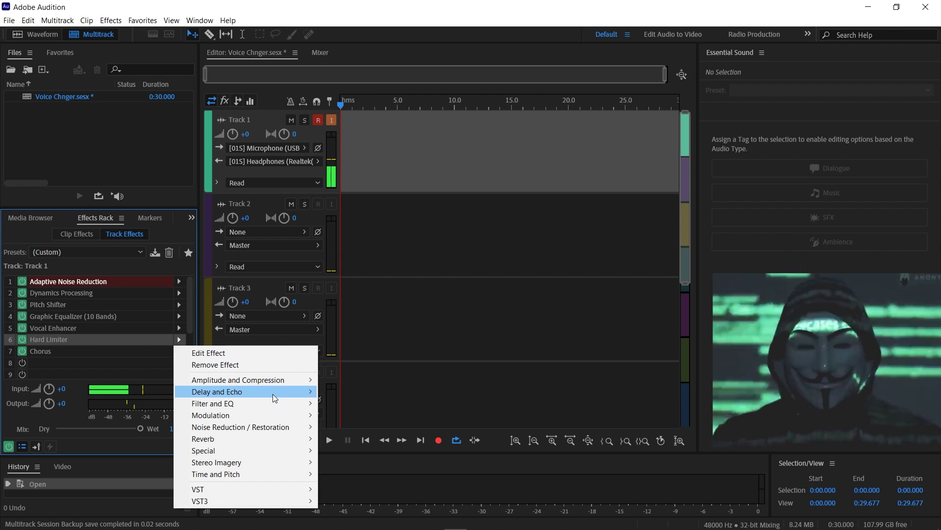
pyautogui.moveTo(272, 378)
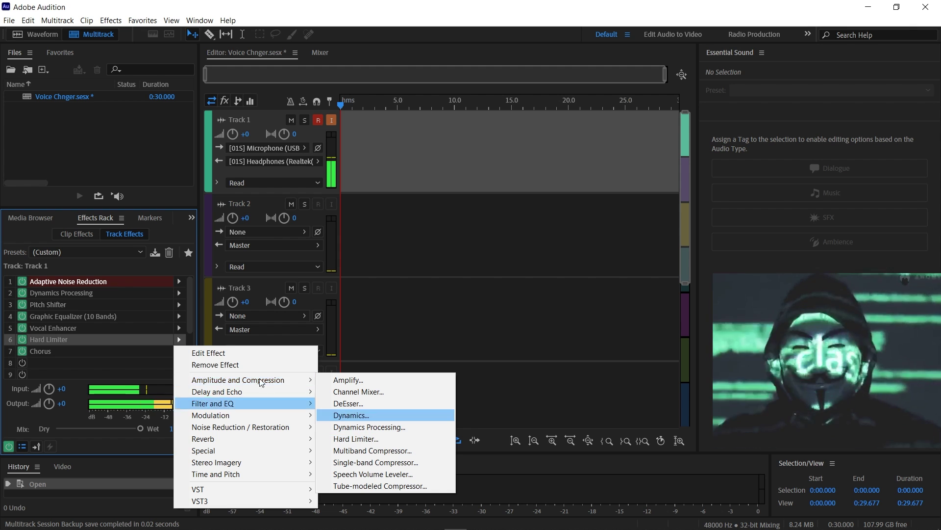
pyautogui.click(132, 342)
pyautogui.doubleClick(133, 339)
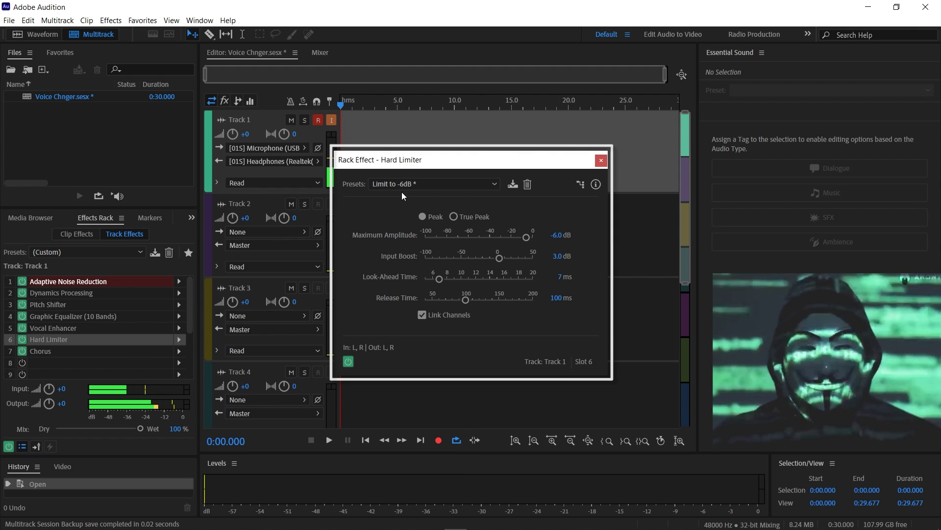
pyautogui.click(603, 159)
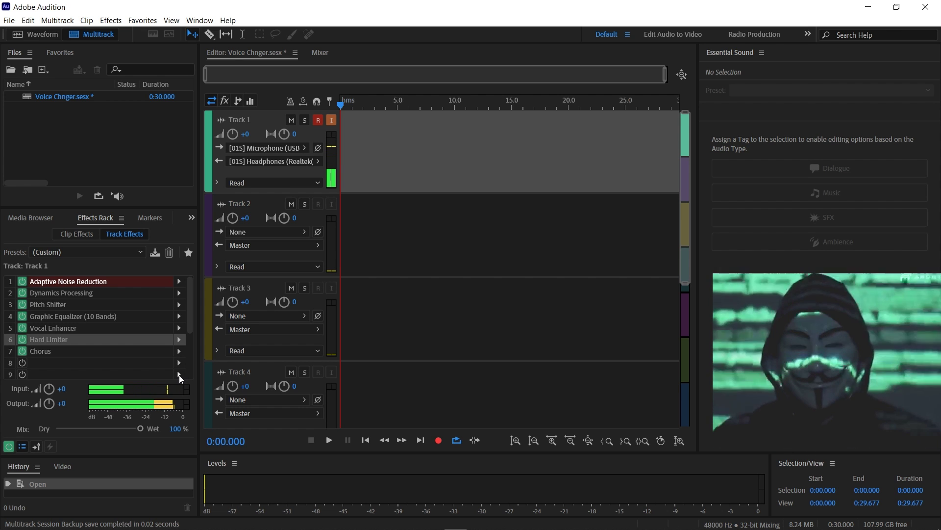
# - Open the Chorus rack effect in slot 7, enable Highest Quality (utilizes more processing) and close the effect settings
pyautogui.click(154, 353)
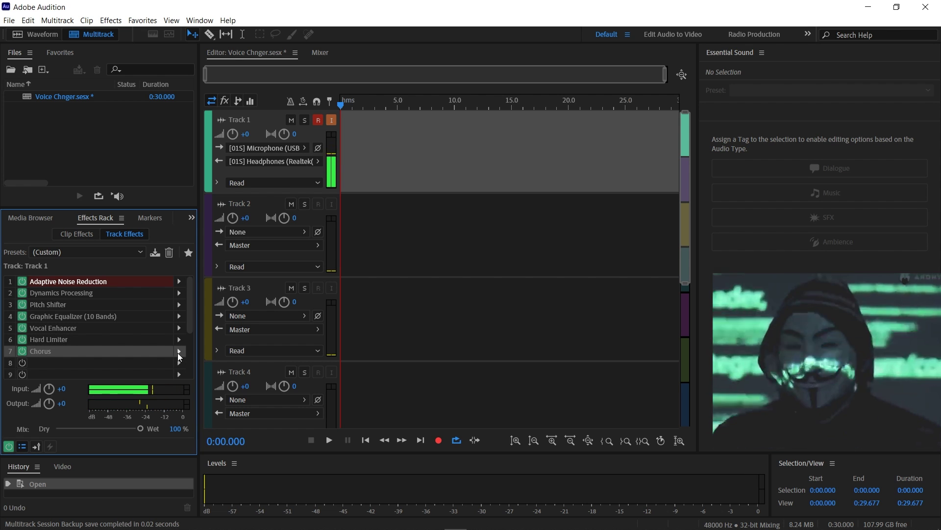
pyautogui.click(178, 352)
pyautogui.moveTo(232, 417)
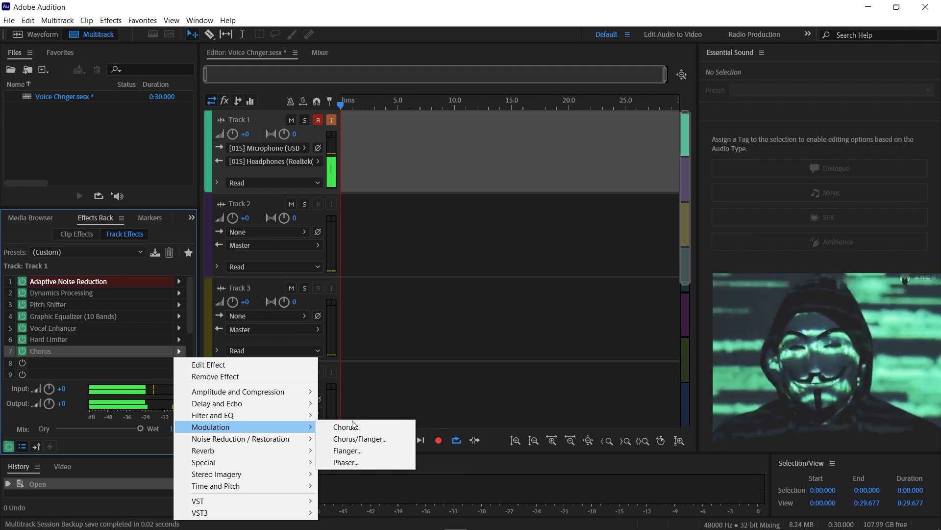
pyautogui.click(111, 358)
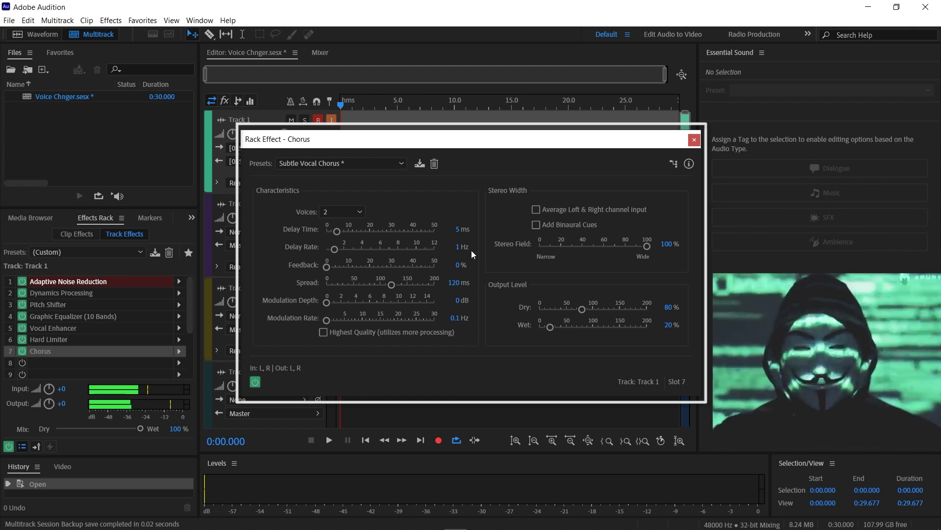
pyautogui.click(364, 332)
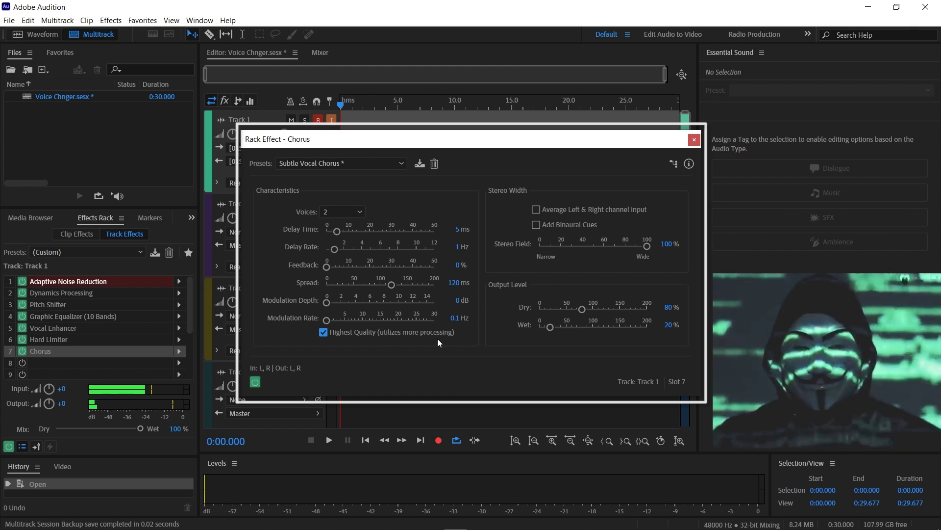
pyautogui.click(694, 142)
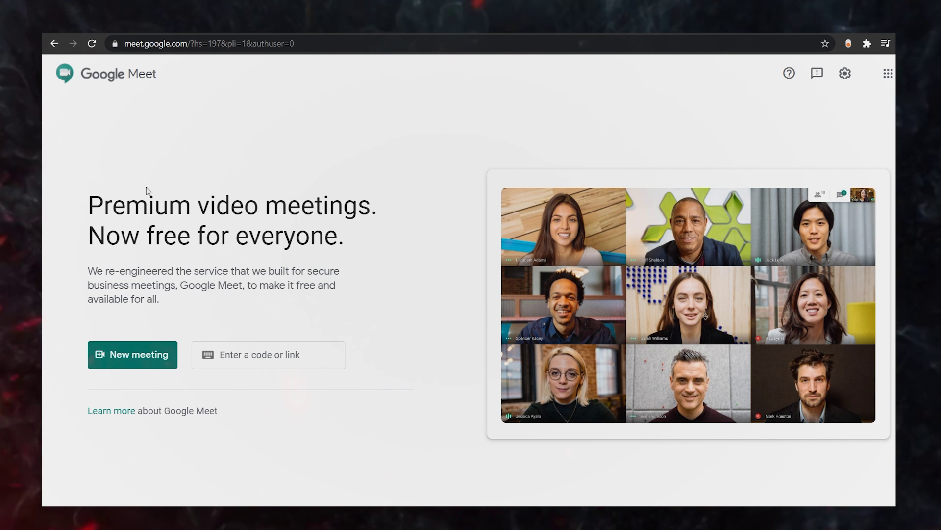
# - Start a new meeting in Google Meet and set its microphone to CABLE Output (VB-Audio Virtual Cable) in the audio settings
pyautogui.click(160, 356)
pyautogui.click(163, 383)
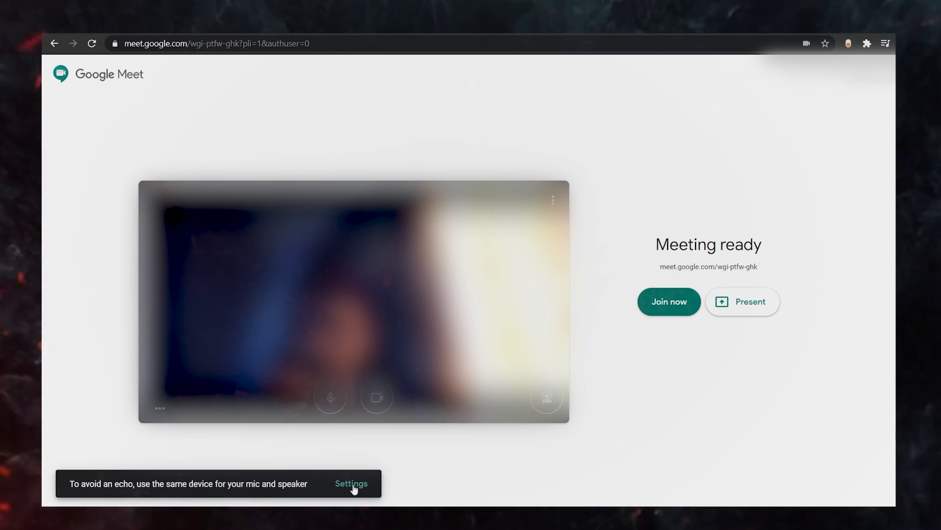
pyautogui.click(352, 484)
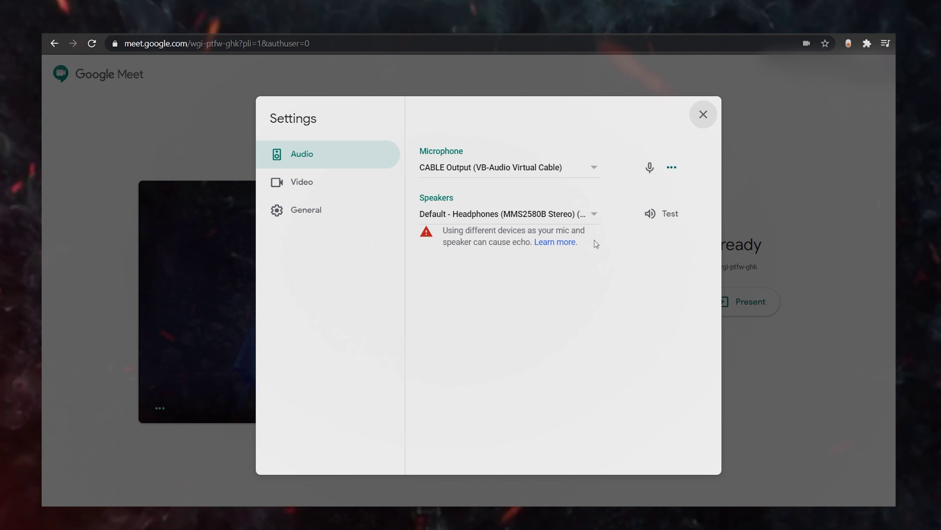
pyautogui.click(505, 168)
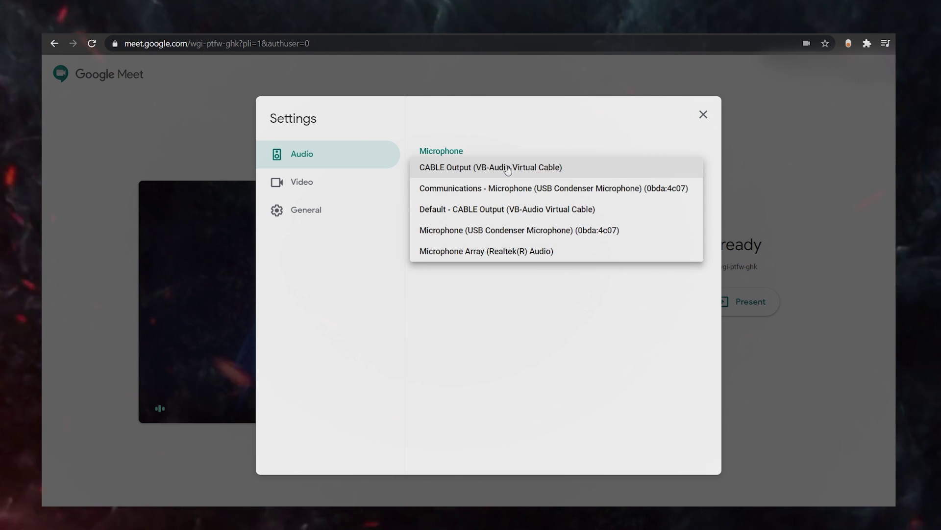
pyautogui.click(541, 168)
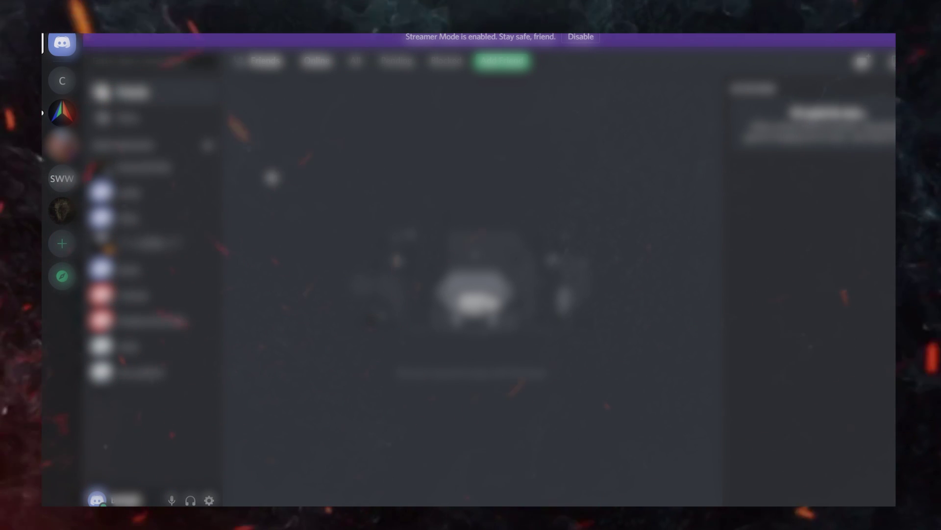
pyautogui.click(65, 186)
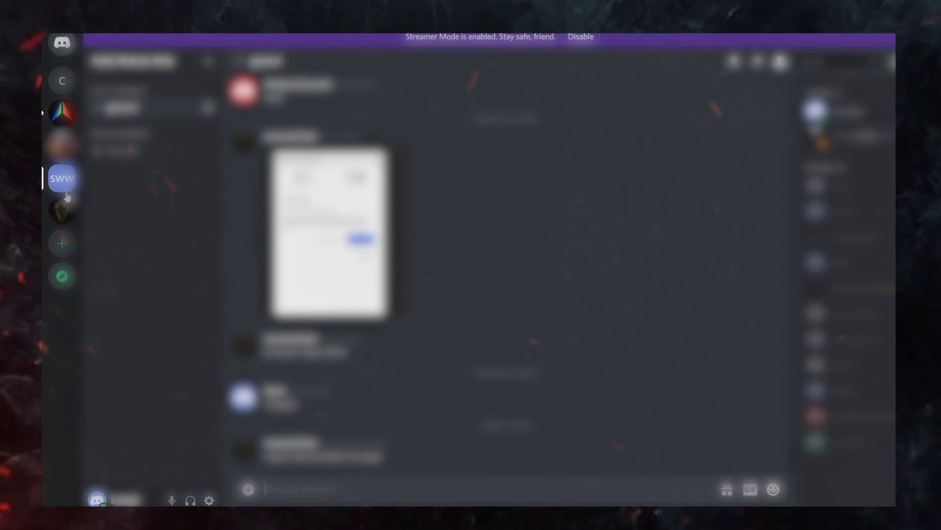
pyautogui.click(72, 215)
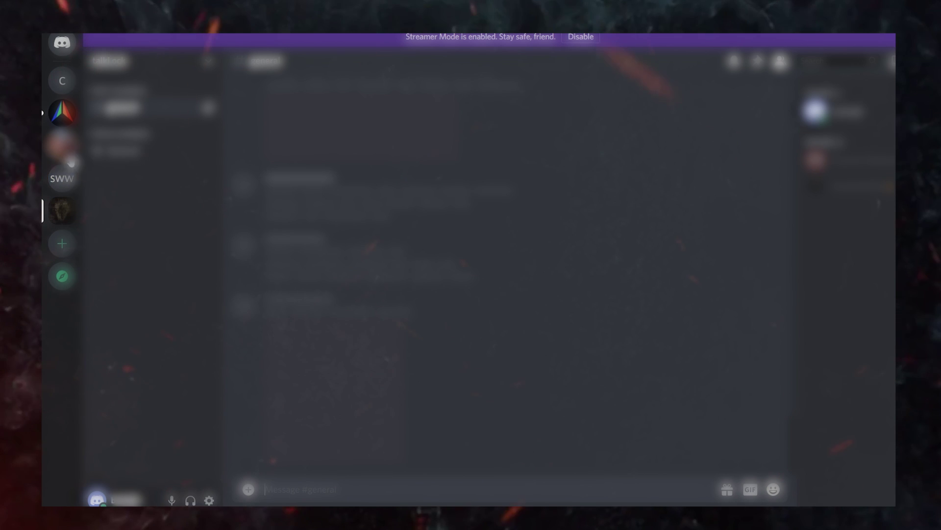
pyautogui.click(68, 39)
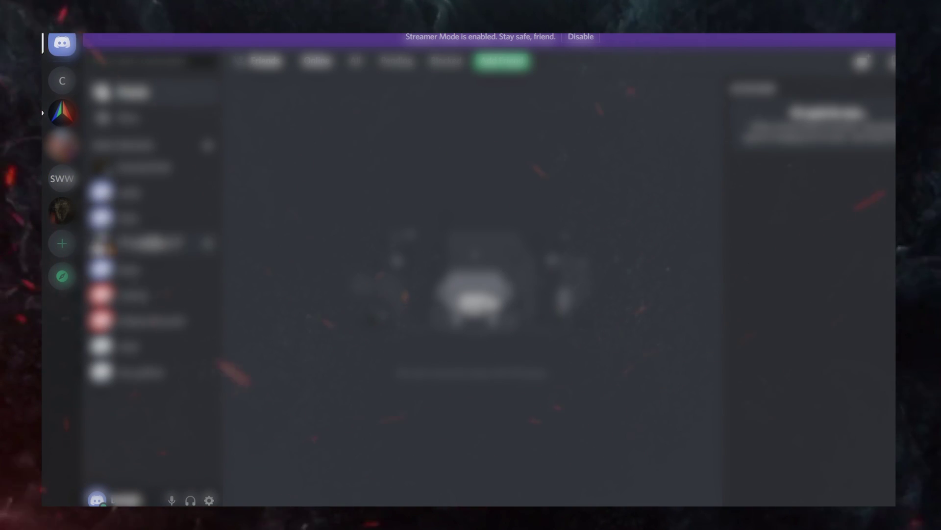
# - In Discord's Voice & Video settings, set the input device to CABLE Output (VB-Audio Virtual Cable) and start the mic test
pyautogui.click(209, 500)
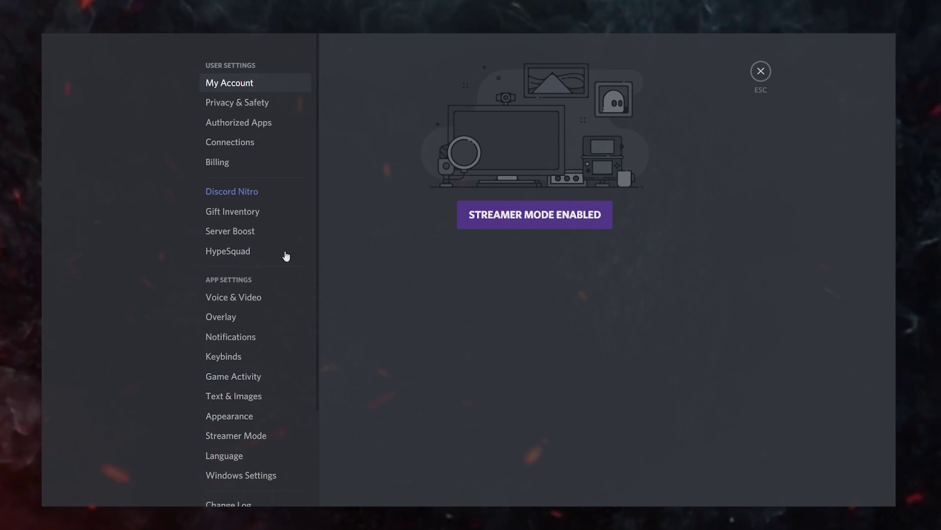
pyautogui.scroll(-3, 239, 422)
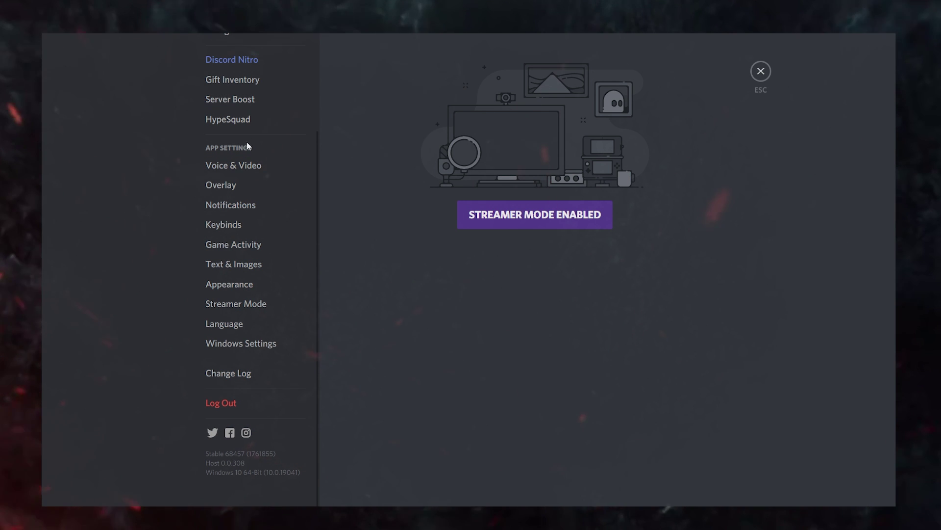
pyautogui.click(243, 163)
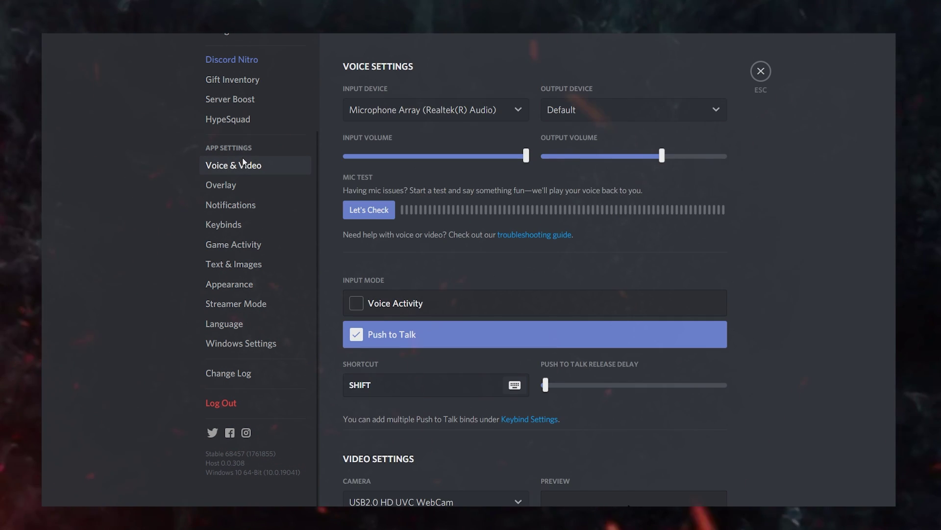
pyautogui.click(436, 111)
pyautogui.click(453, 205)
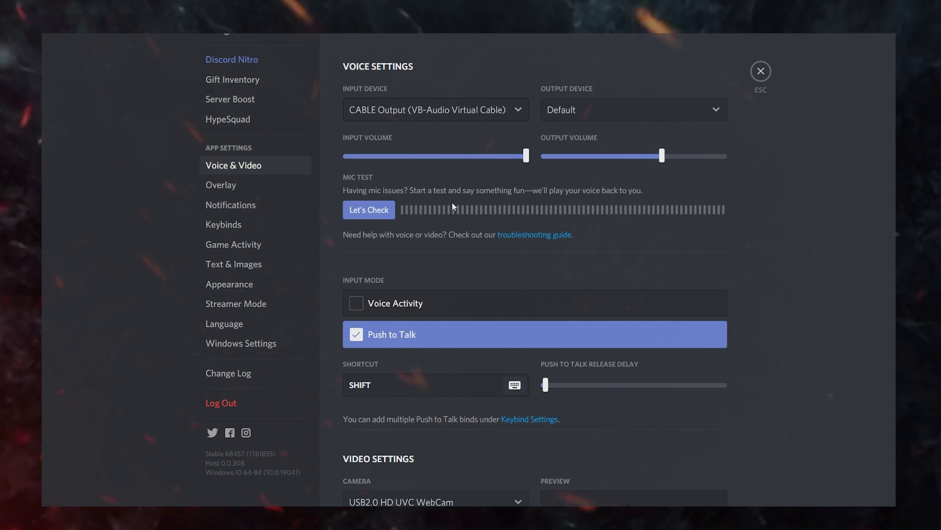
pyautogui.click(381, 214)
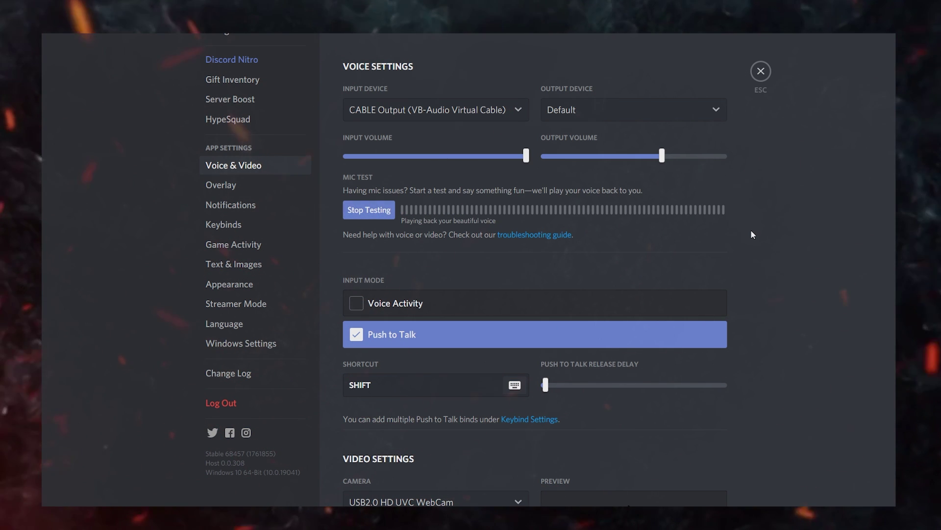